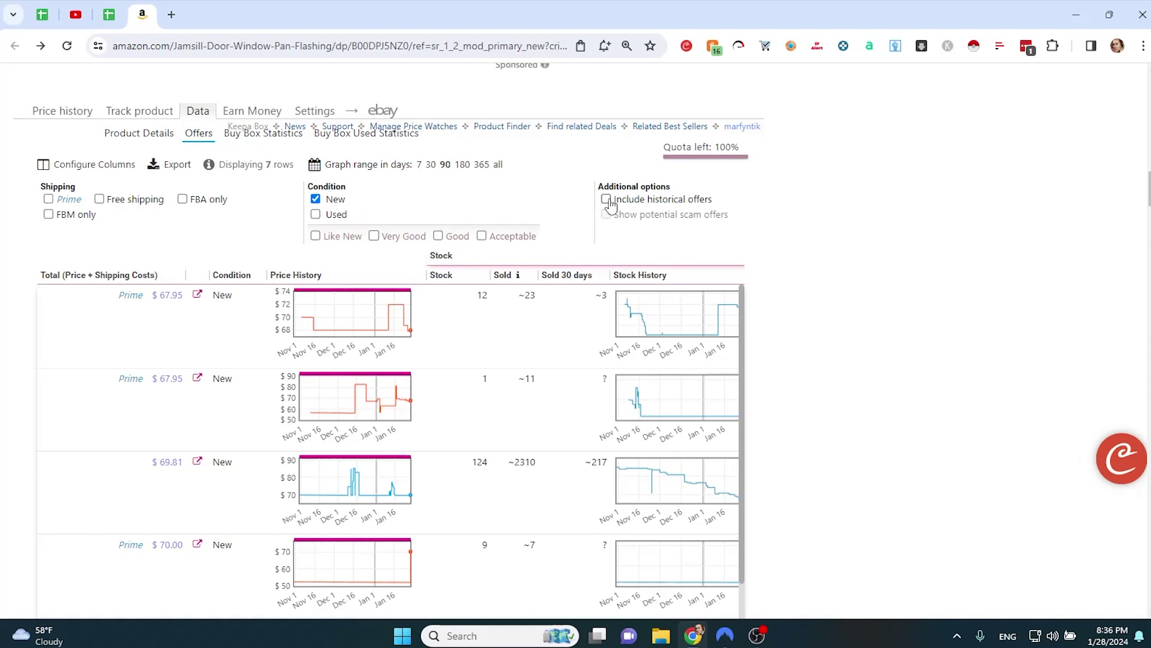
Step: Export the product's offers, with historical offers included and a 365-day graph range, as a CSV with all active columns
left_click(608, 201)
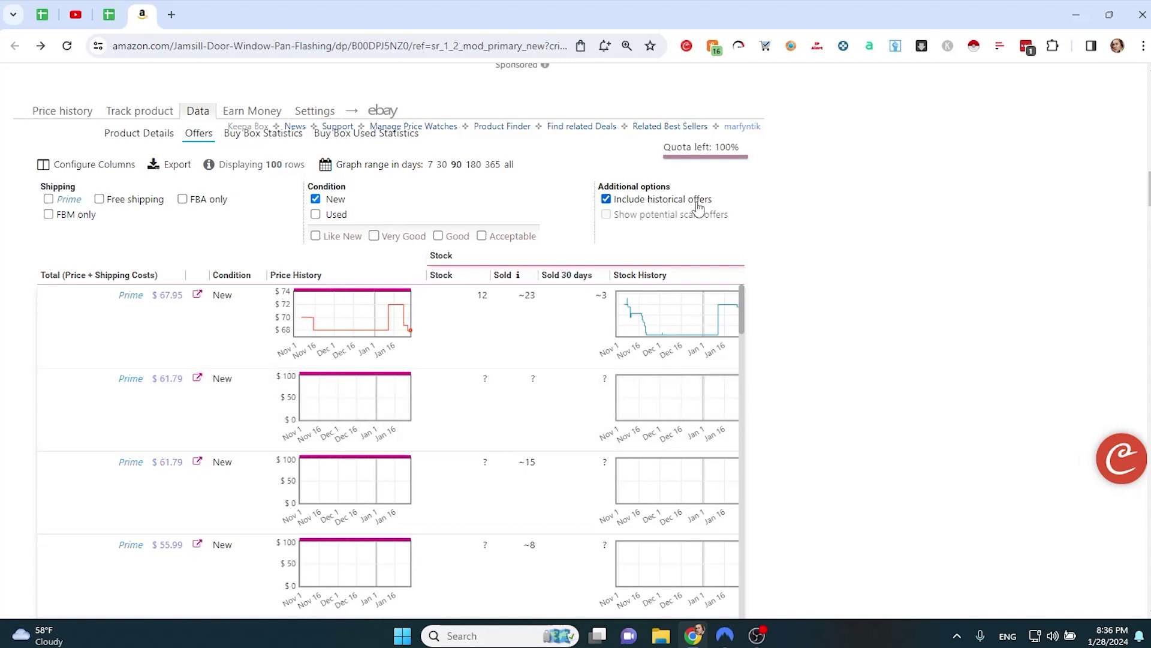
left_click(492, 164)
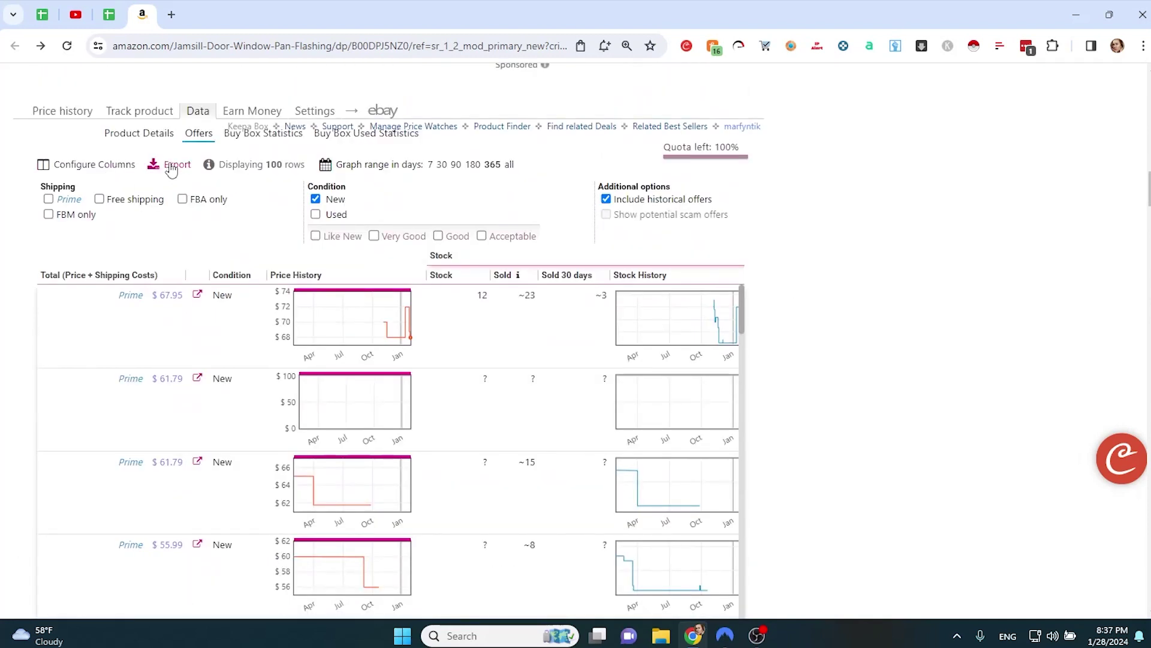
left_click(172, 168)
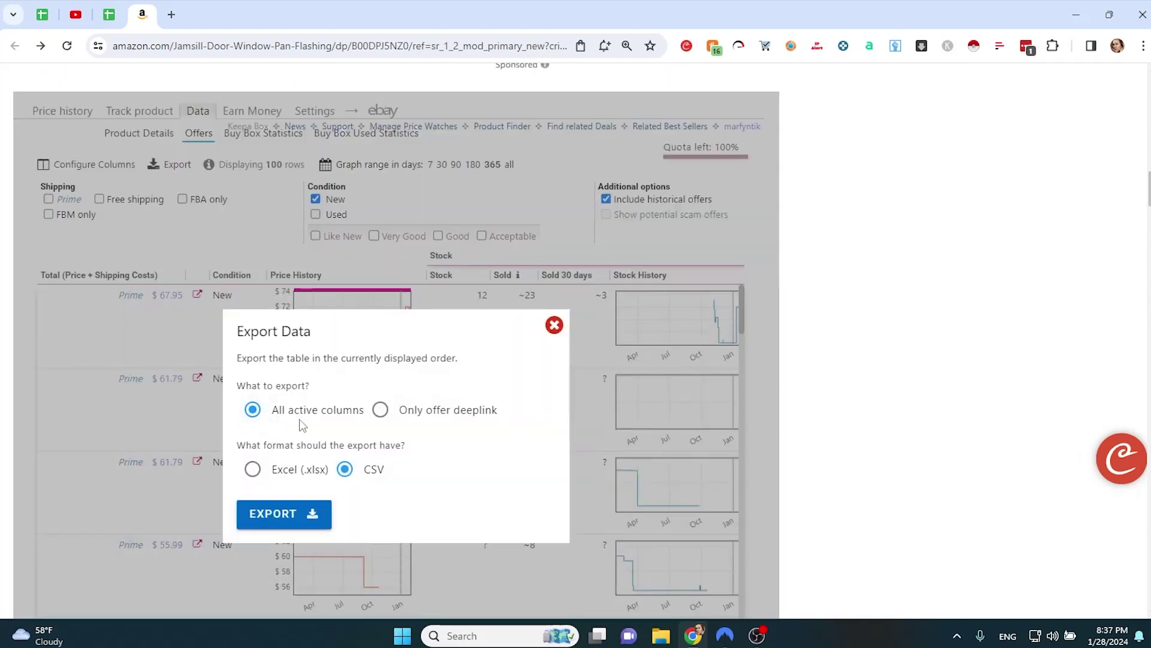
left_click(282, 513)
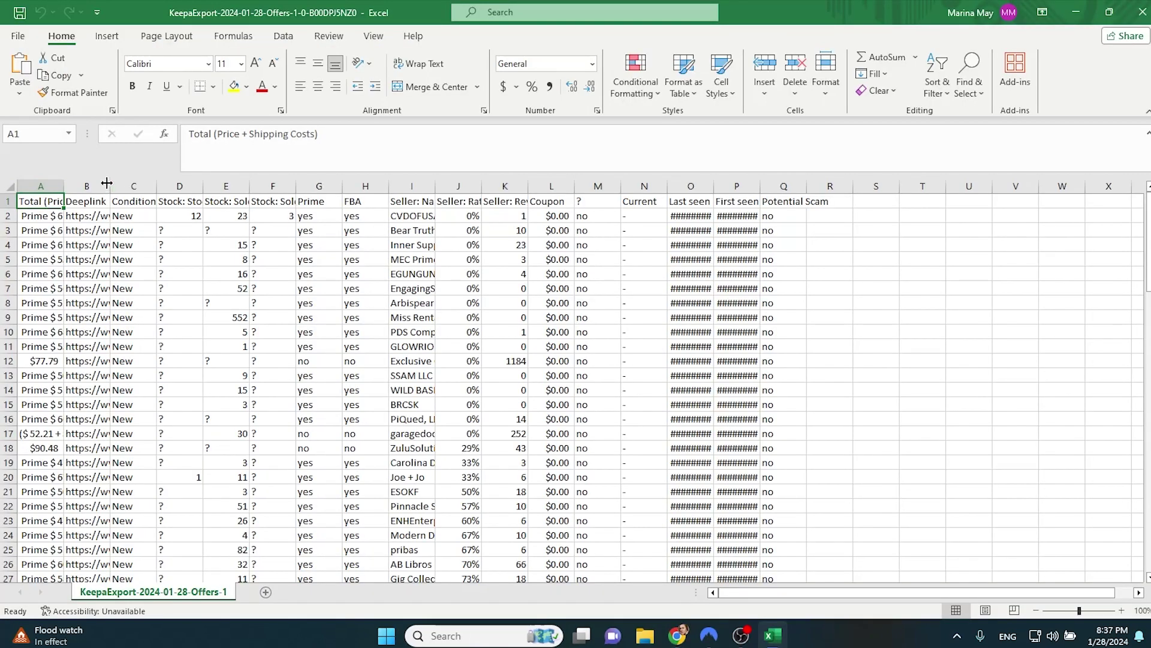
Step: Fit the Deeplink column's width and copy all its links from B2 down into a new sheet starting at A1
double_click(107, 183)
left_click(215, 215)
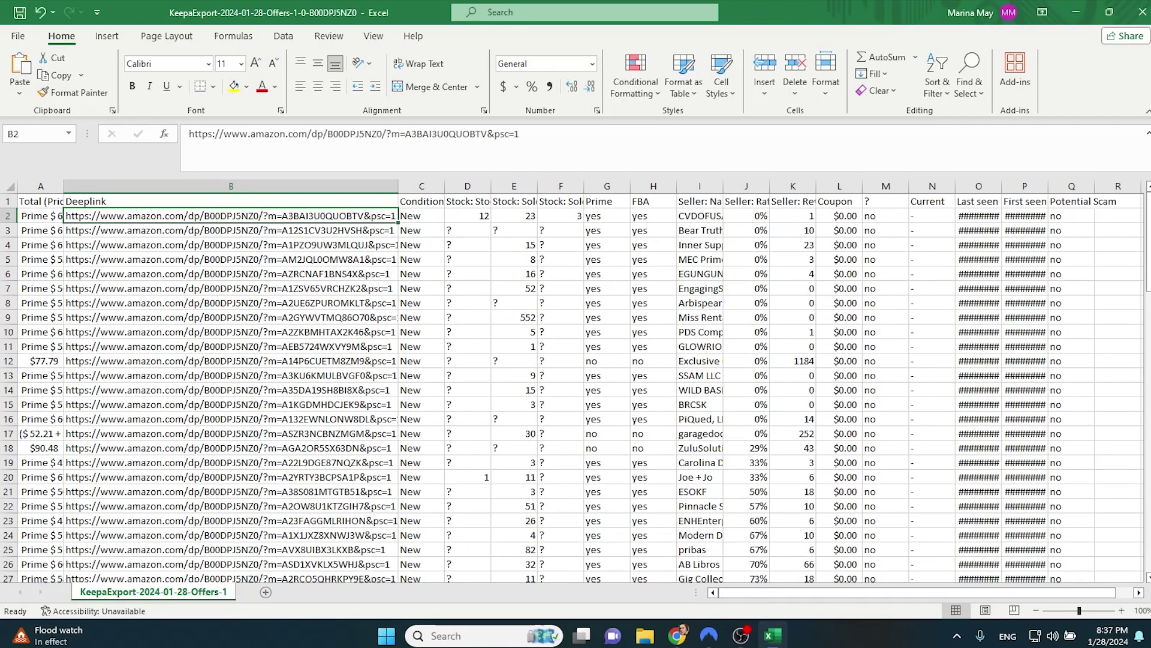
key("ctrl+shift+Down")
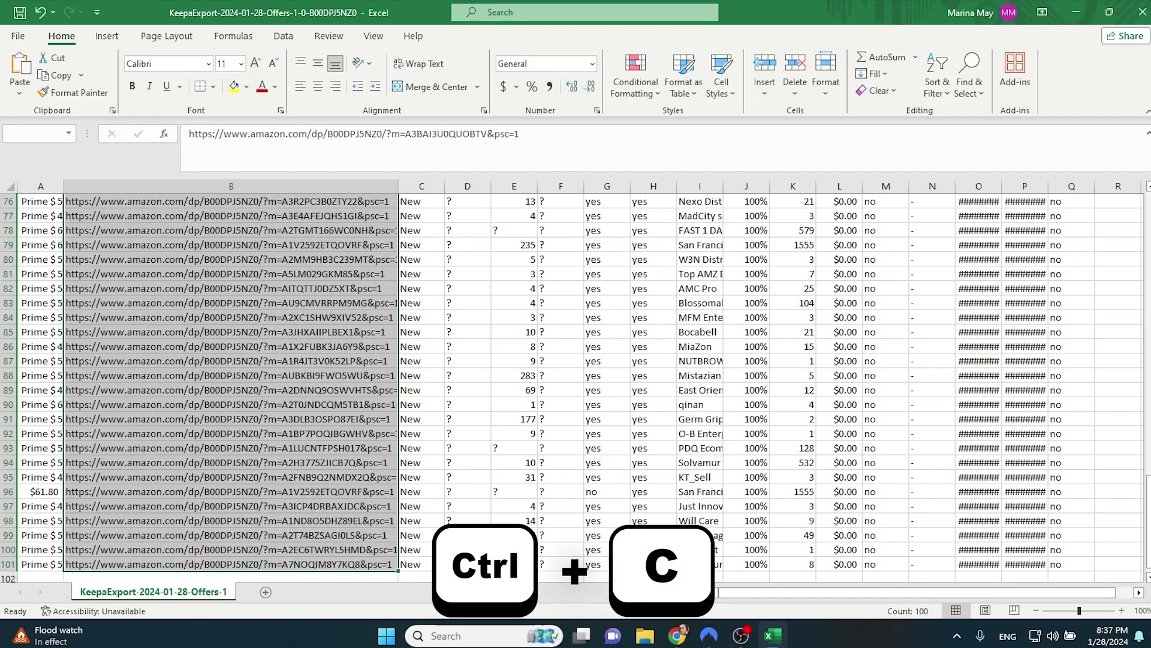
key("ctrl+c")
left_click(264, 592)
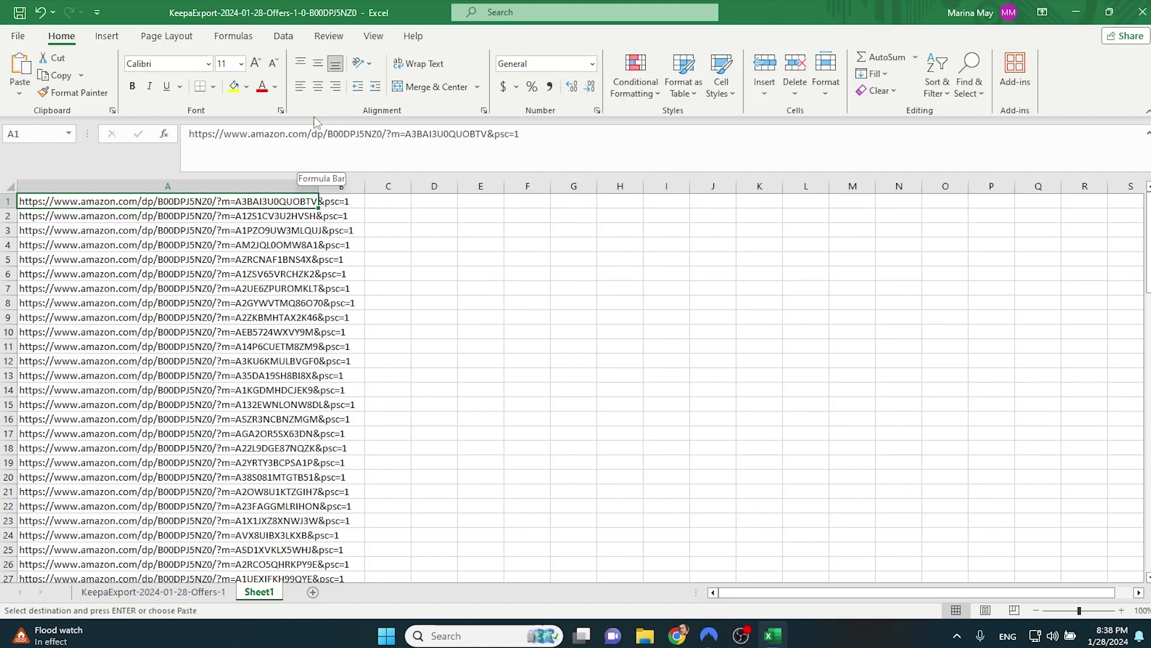
Step: Split the links in column A with Text to Columns, delimited by the custom character "="
left_click(203, 184)
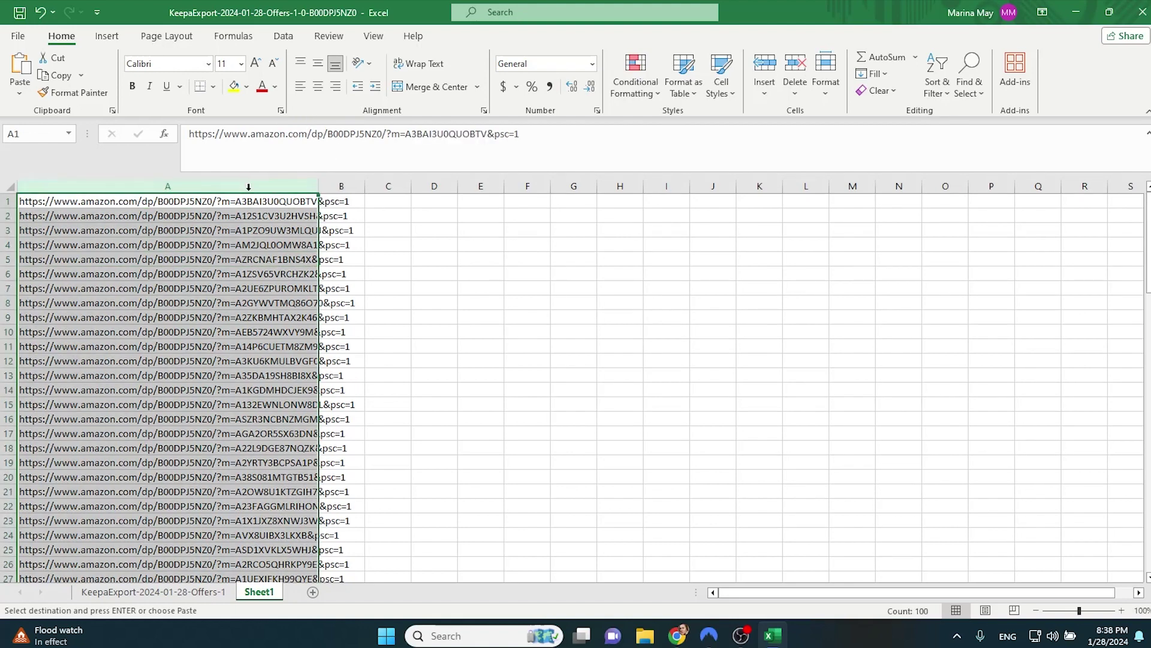
left_click(283, 37)
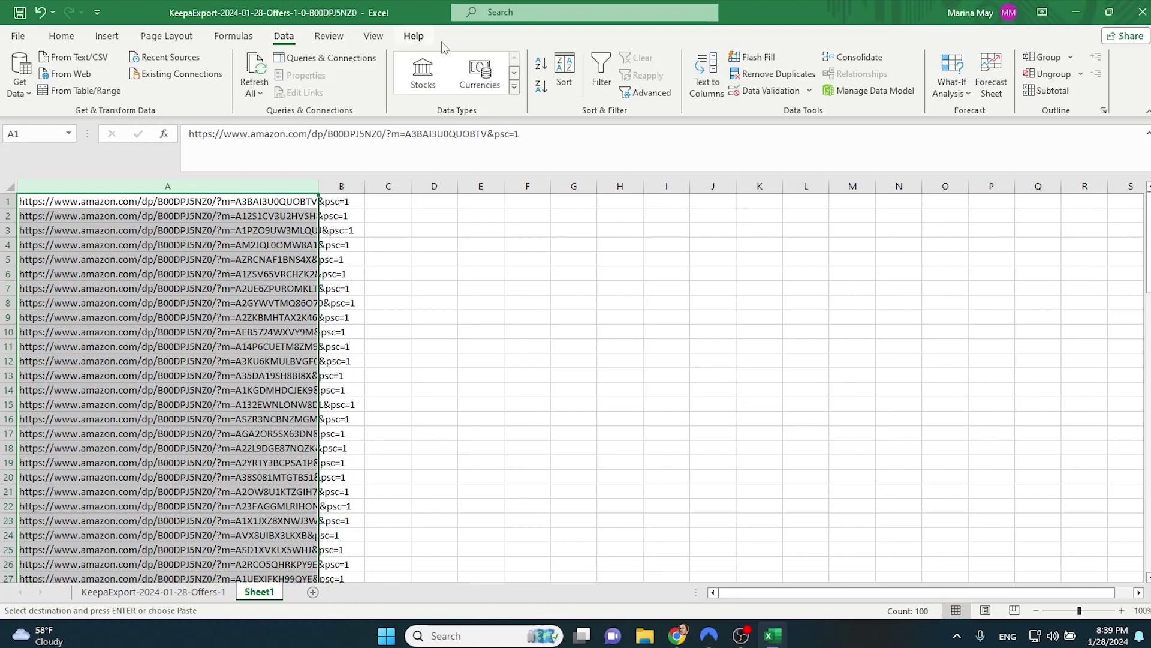
left_click(707, 95)
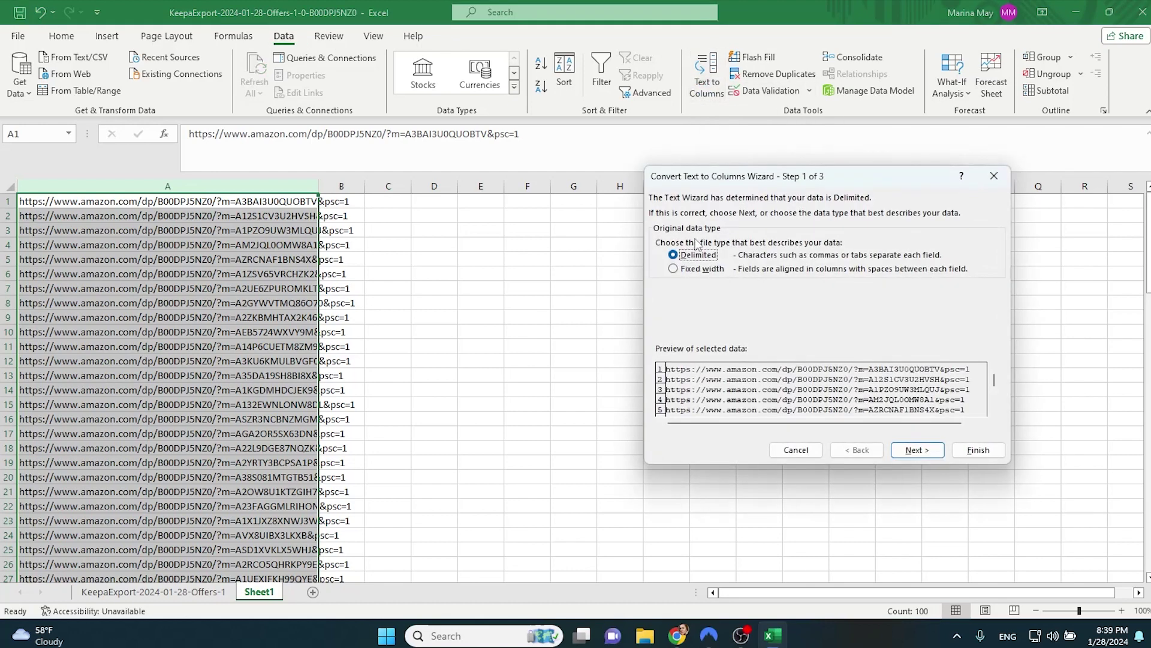
left_click(916, 450)
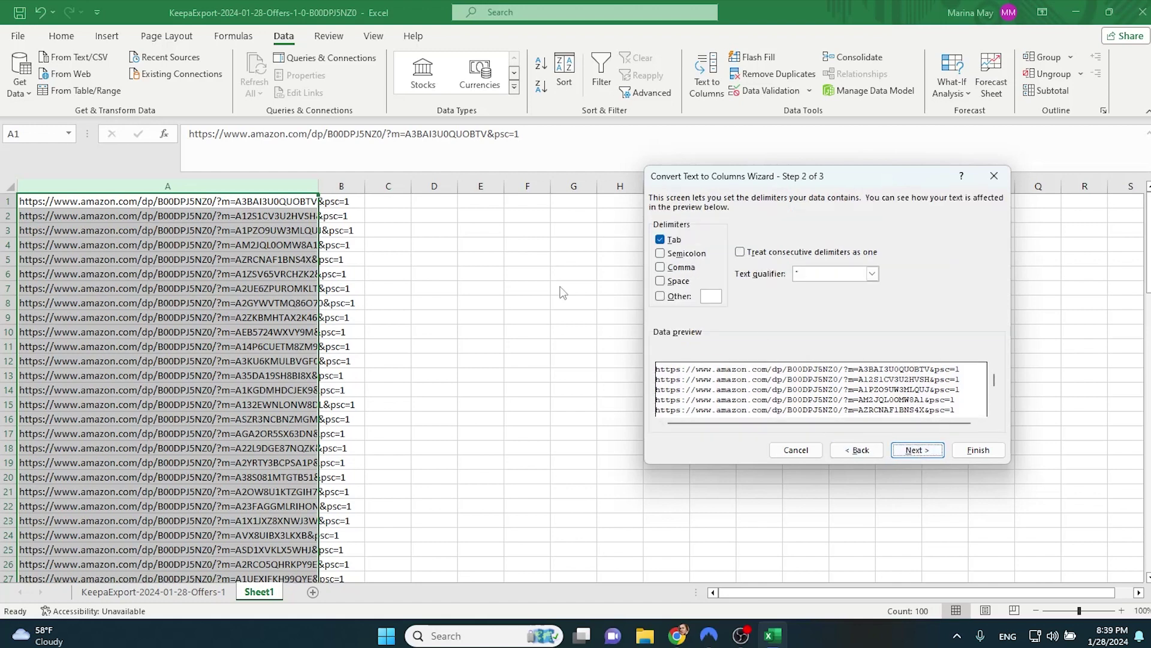
left_click(675, 296)
type("=")
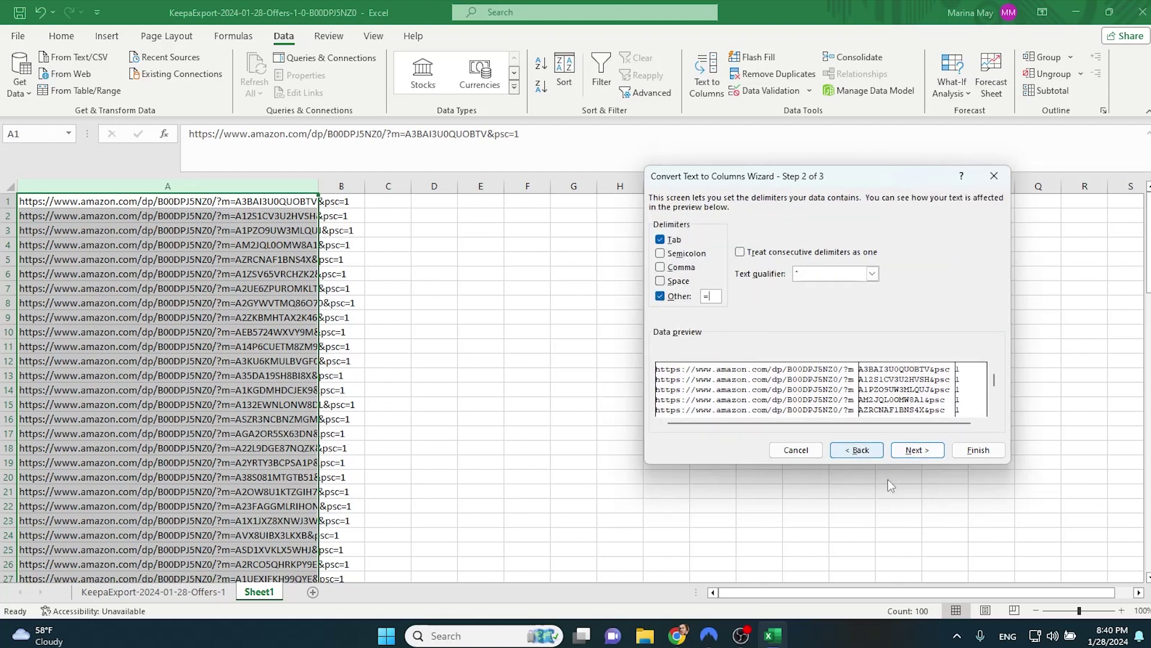
left_click(917, 450)
left_click(978, 450)
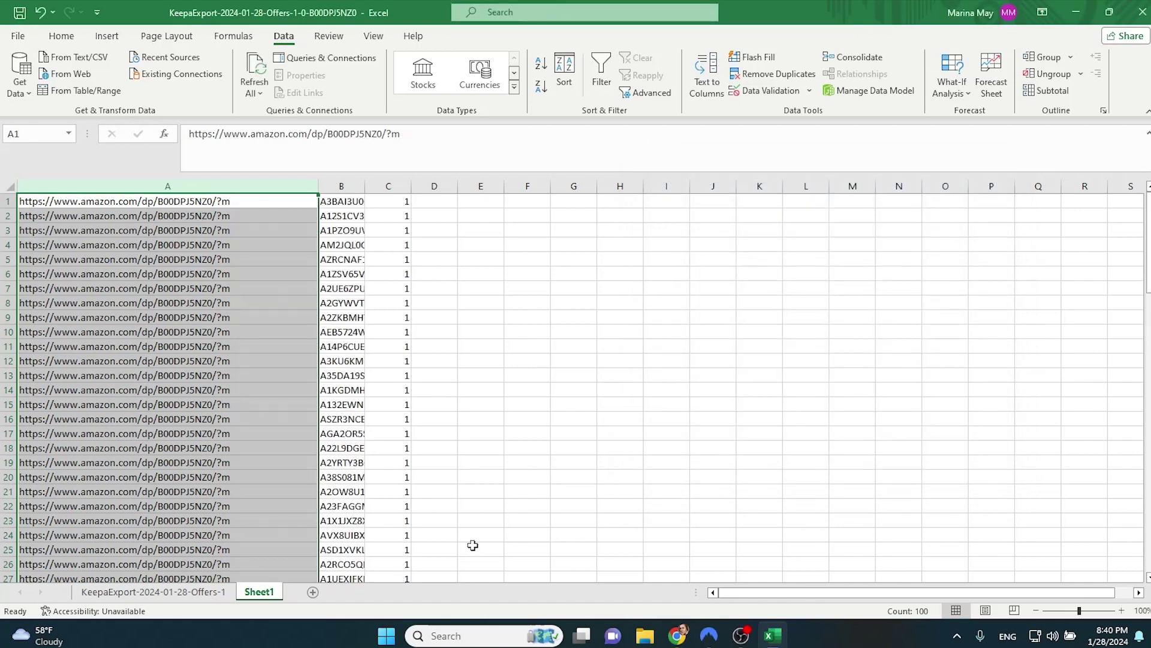
Step: Widen column B and split its seller IDs from the psc suffix with Text to Columns, using "&" as the custom delimiter
left_click(373, 198)
left_click(371, 215)
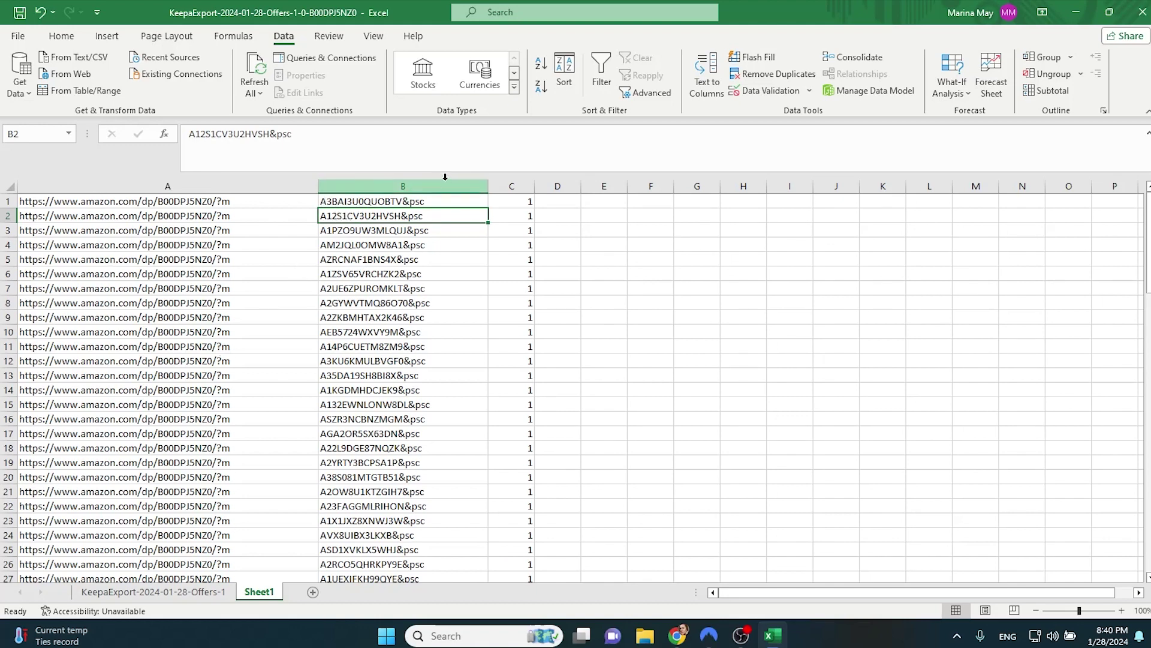
left_click(404, 185)
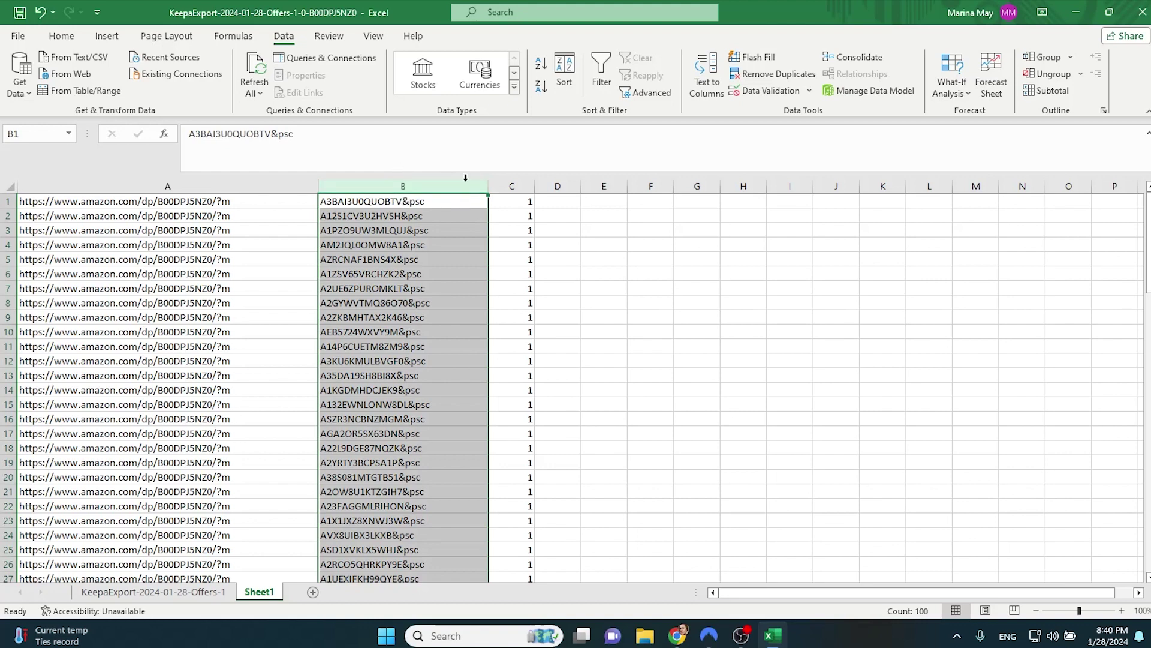
left_click(691, 83)
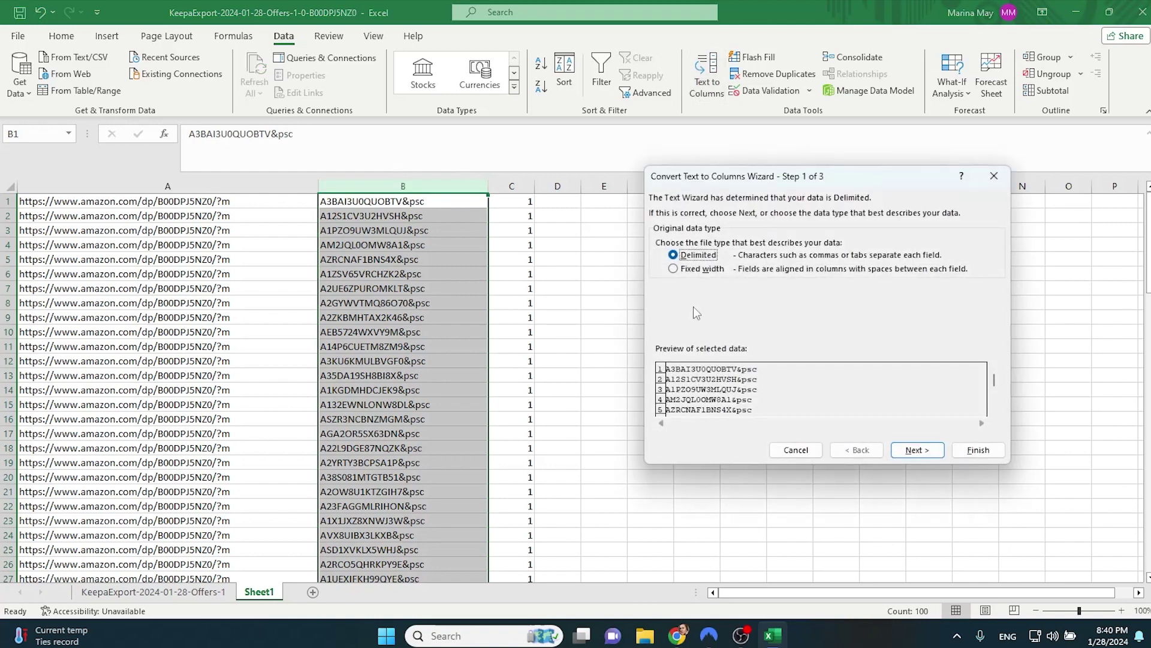
left_click(899, 446)
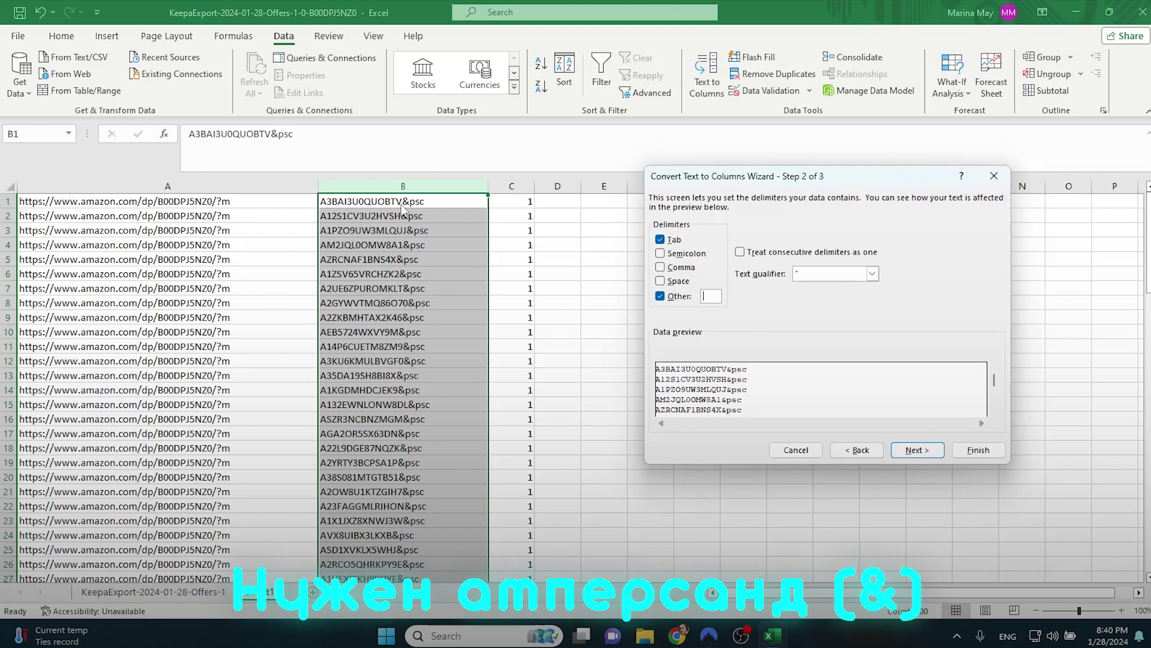
type("&")
left_click(918, 450)
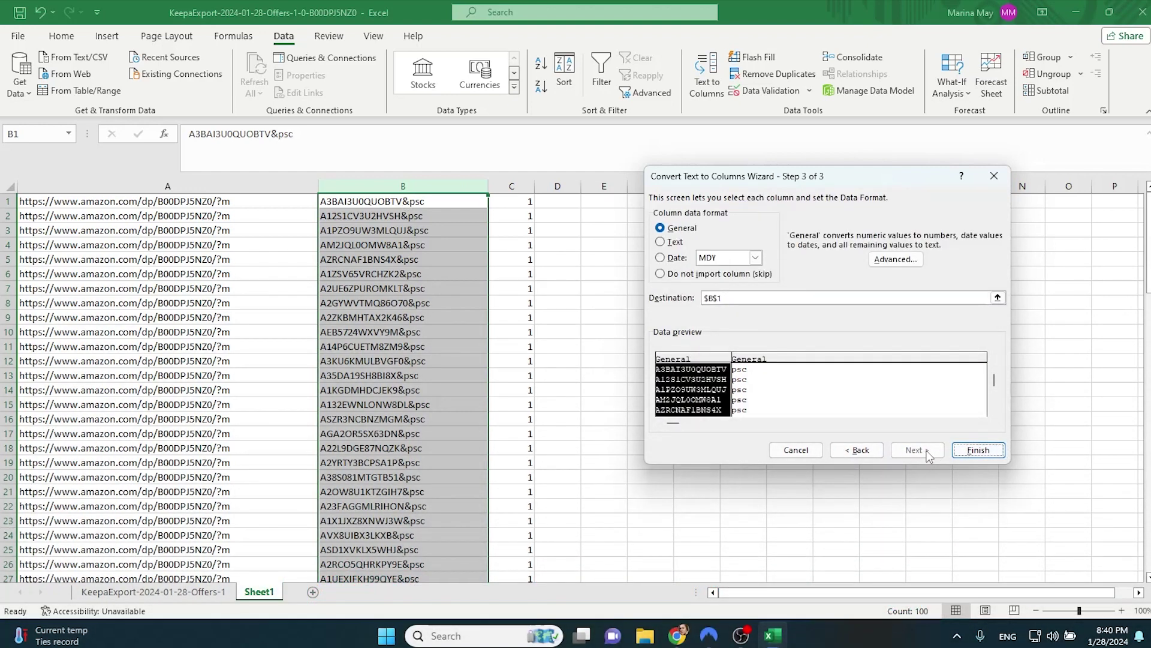
left_click(996, 454)
key("Return")
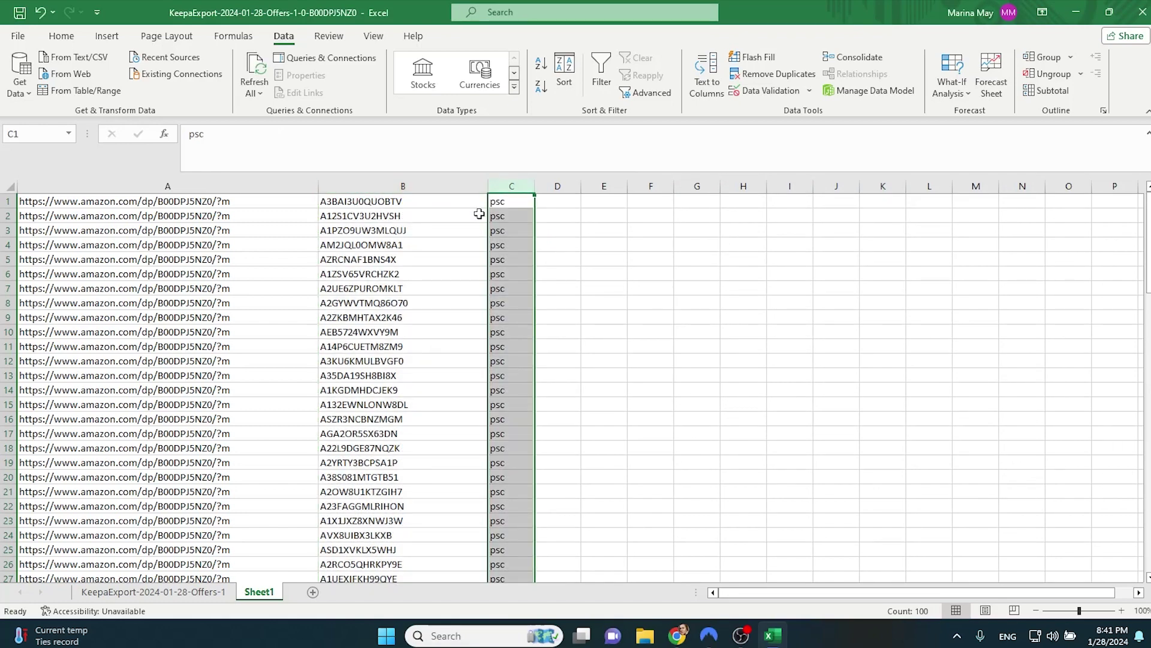
Step: Clear the leftover psc values from column C
key("Delete")
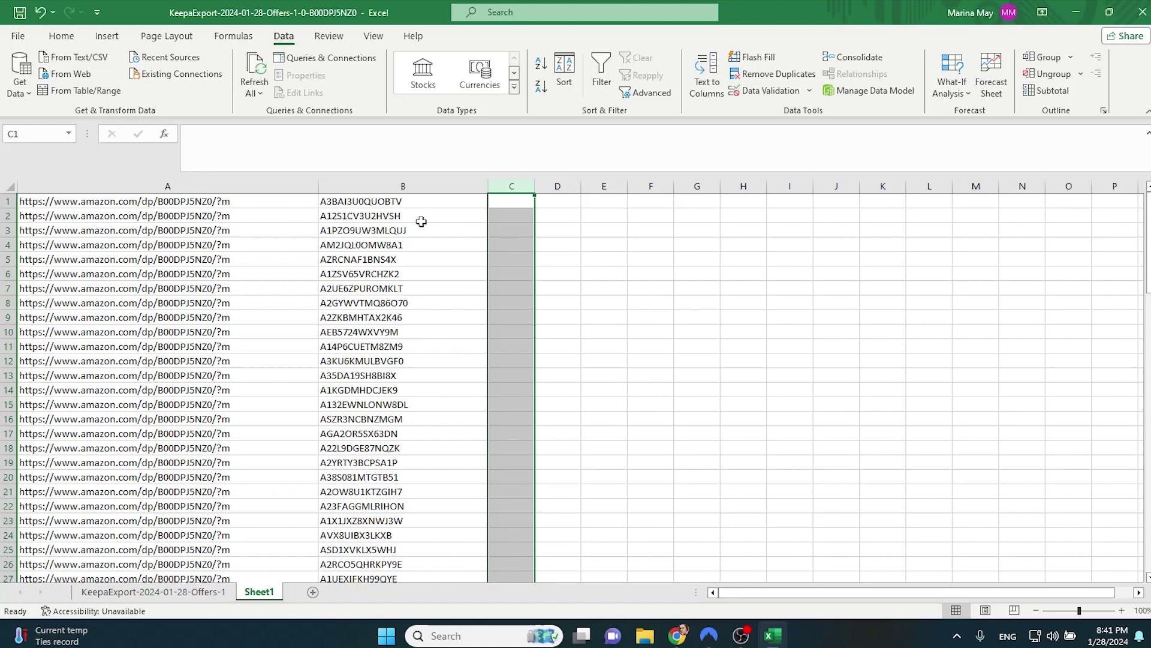
key("Left")
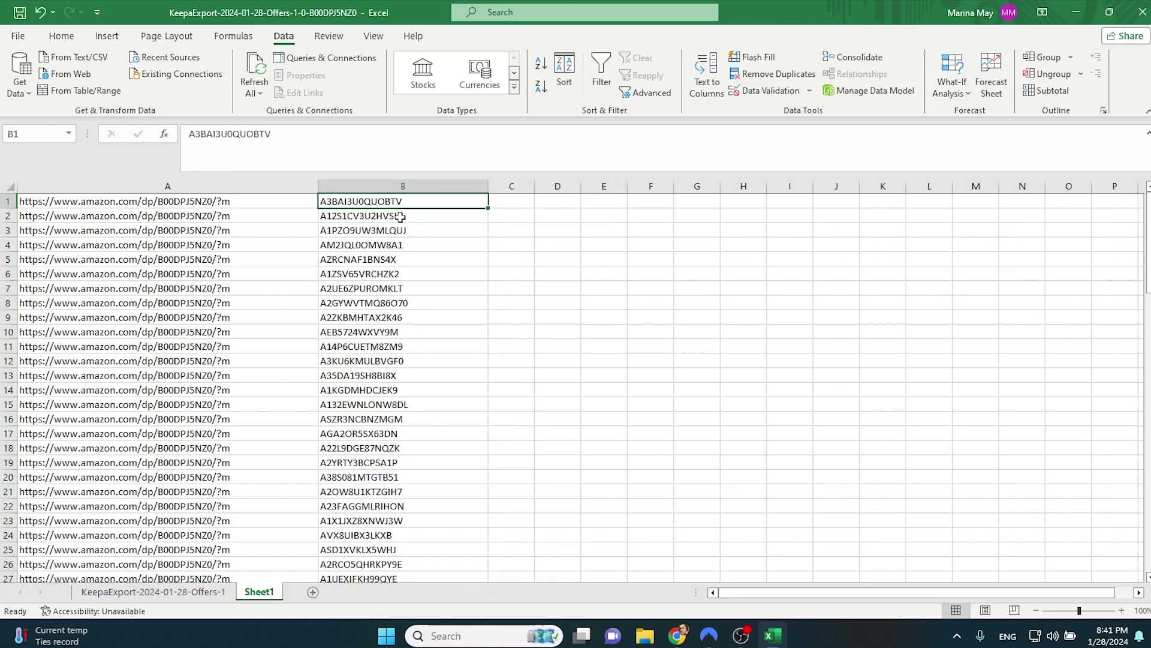
left_click(438, 187)
Step: Insert a CONCATENATE function in C1 that joins the seller ID in B1 with a comma
left_click(504, 204)
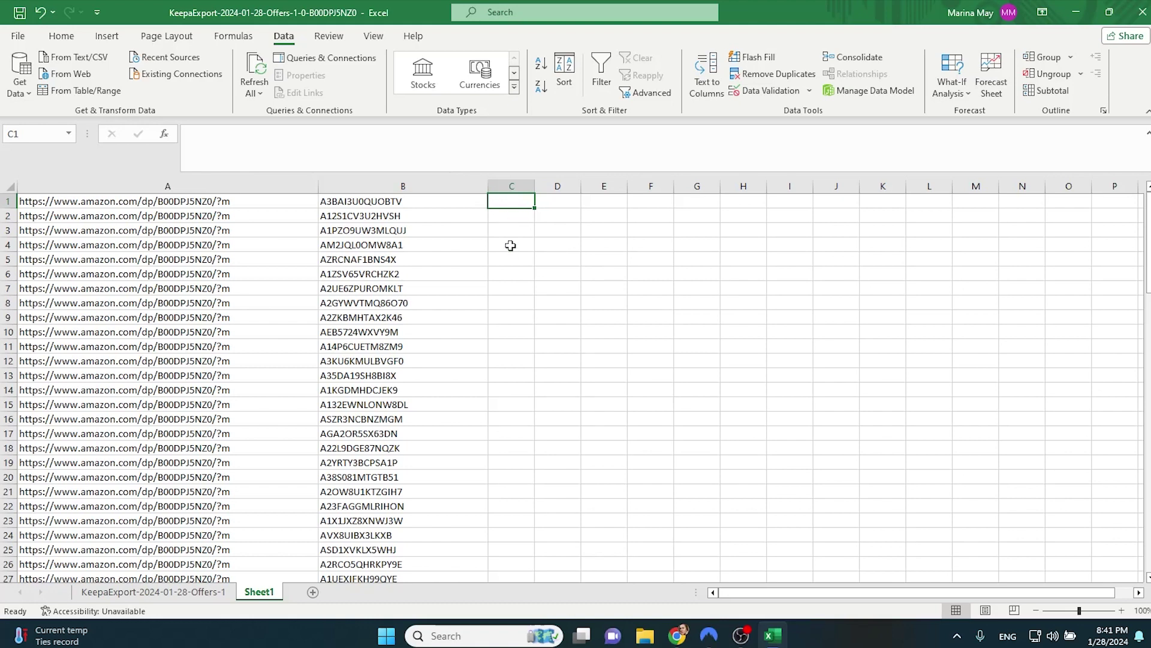
left_click(190, 141)
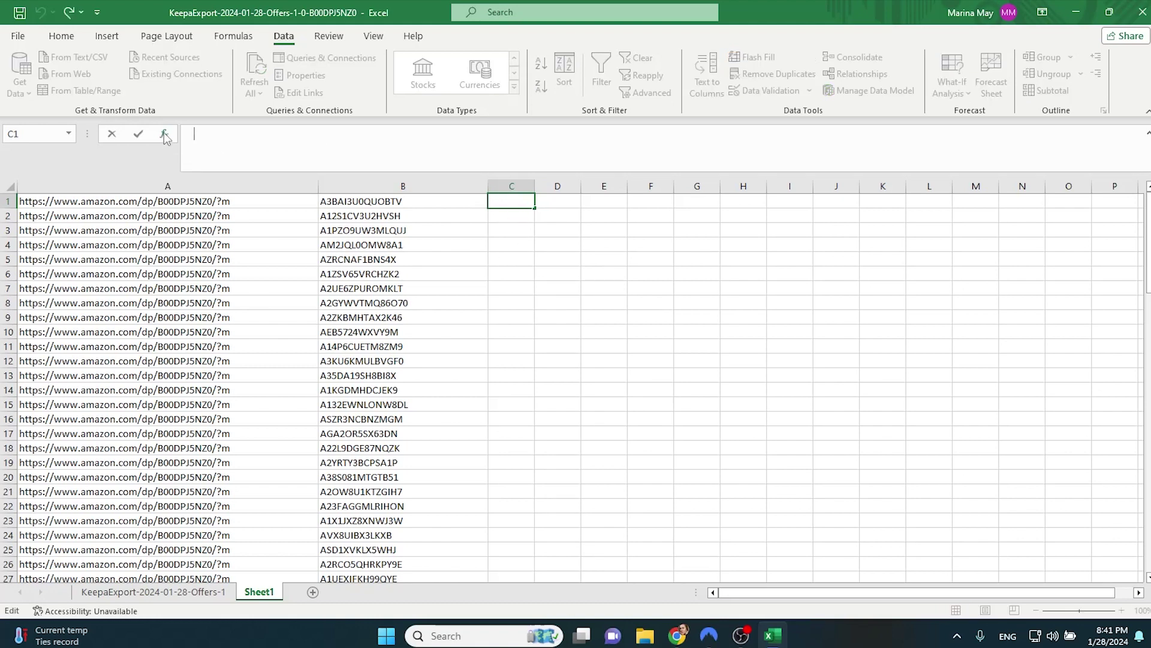
left_click(164, 135)
left_click(747, 291)
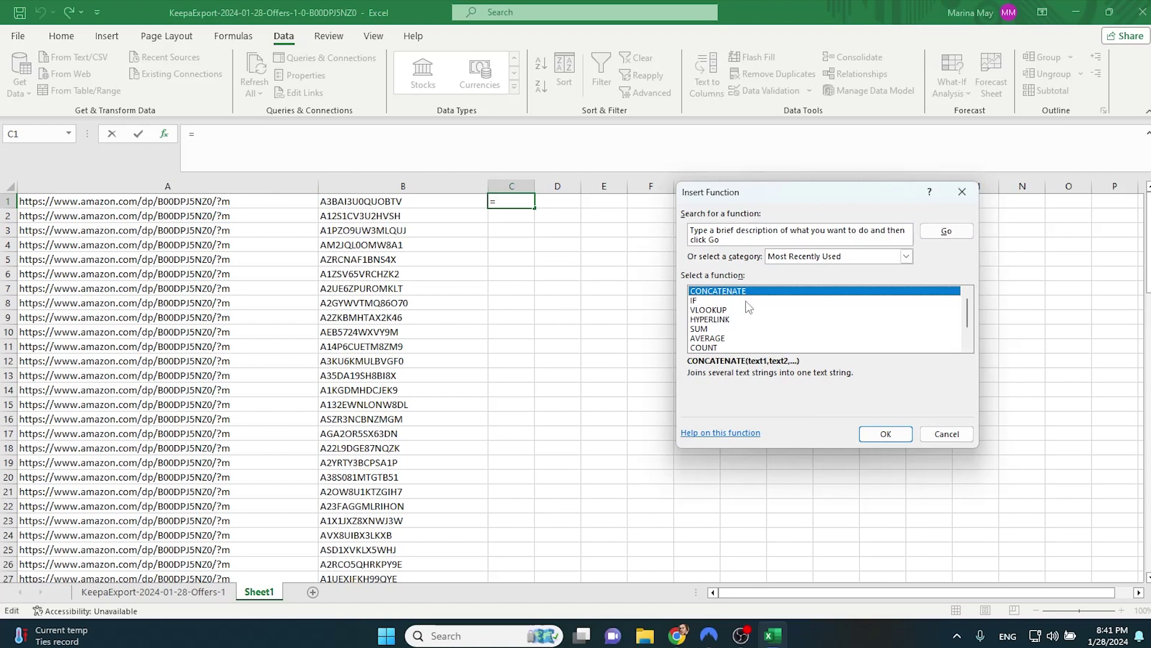
left_click(886, 434)
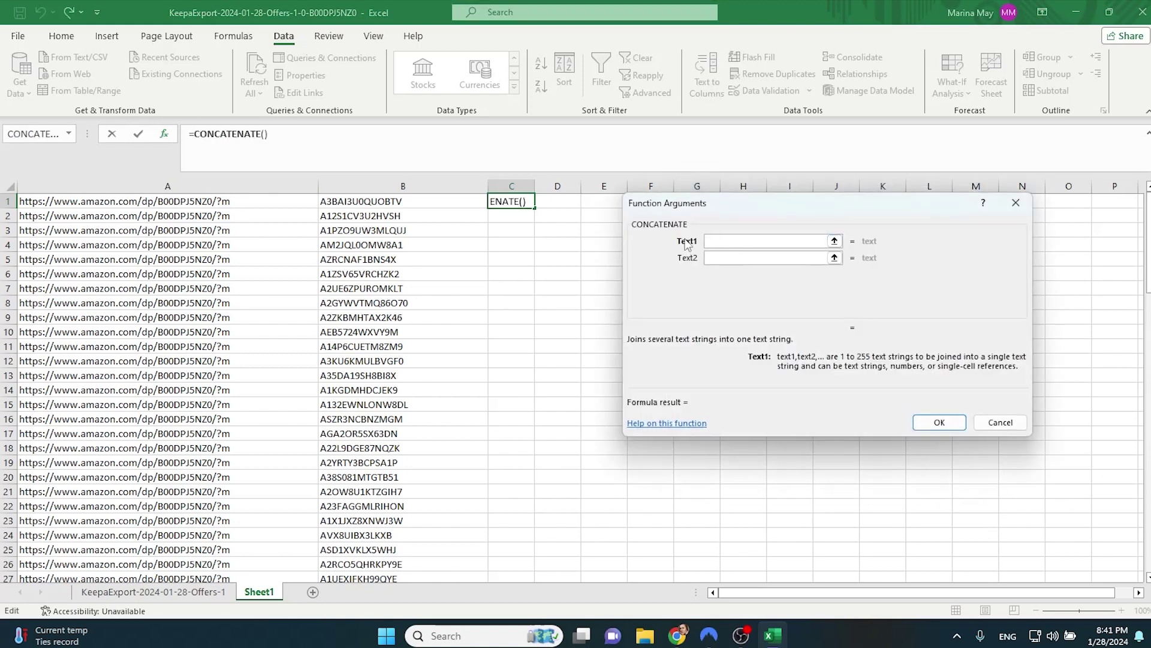
left_click(377, 202)
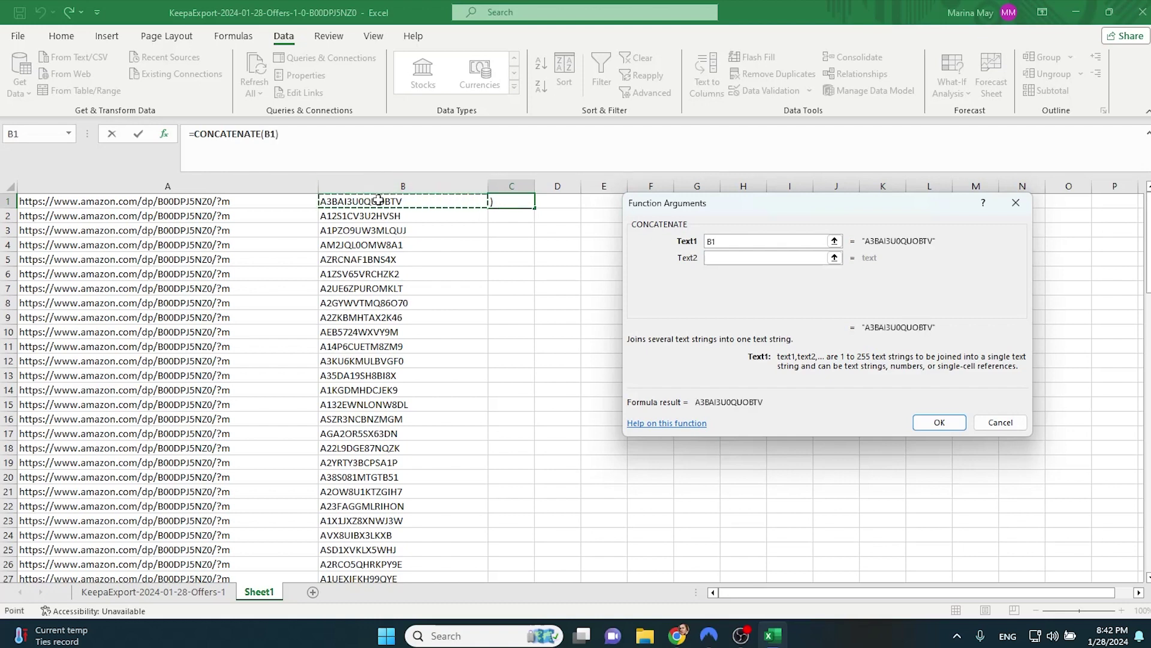
left_click(714, 257)
type(",")
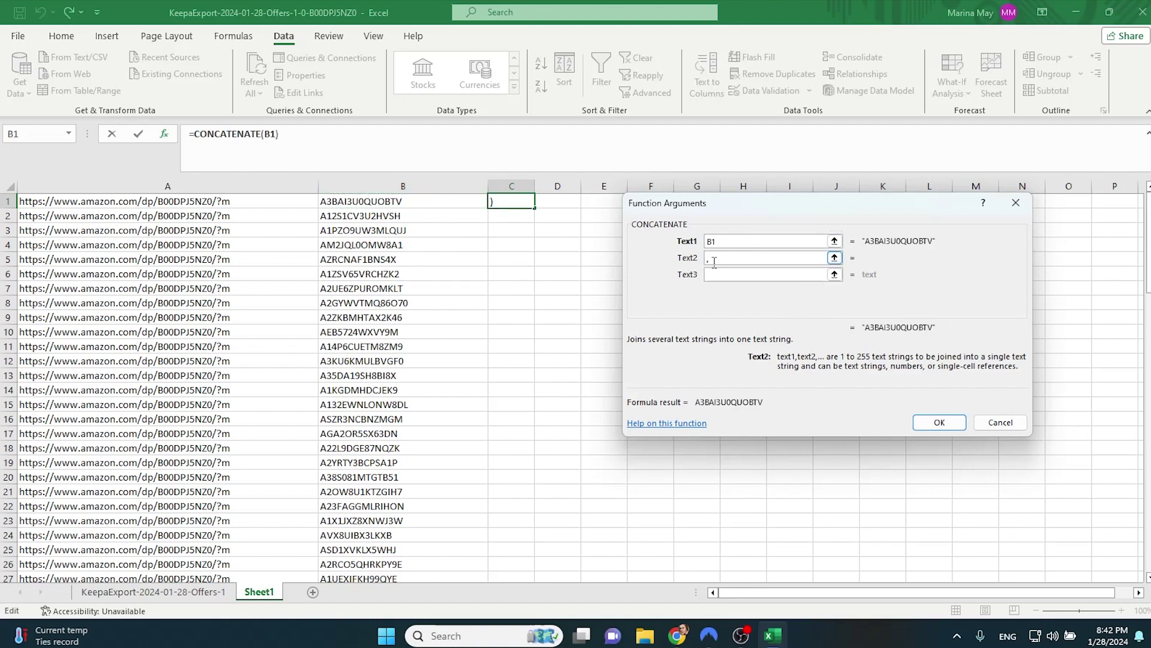
left_click(939, 422)
Step: Fill the CONCATENATE formula from C1 down column C for all seller IDs and check the filled rows
left_click(403, 201)
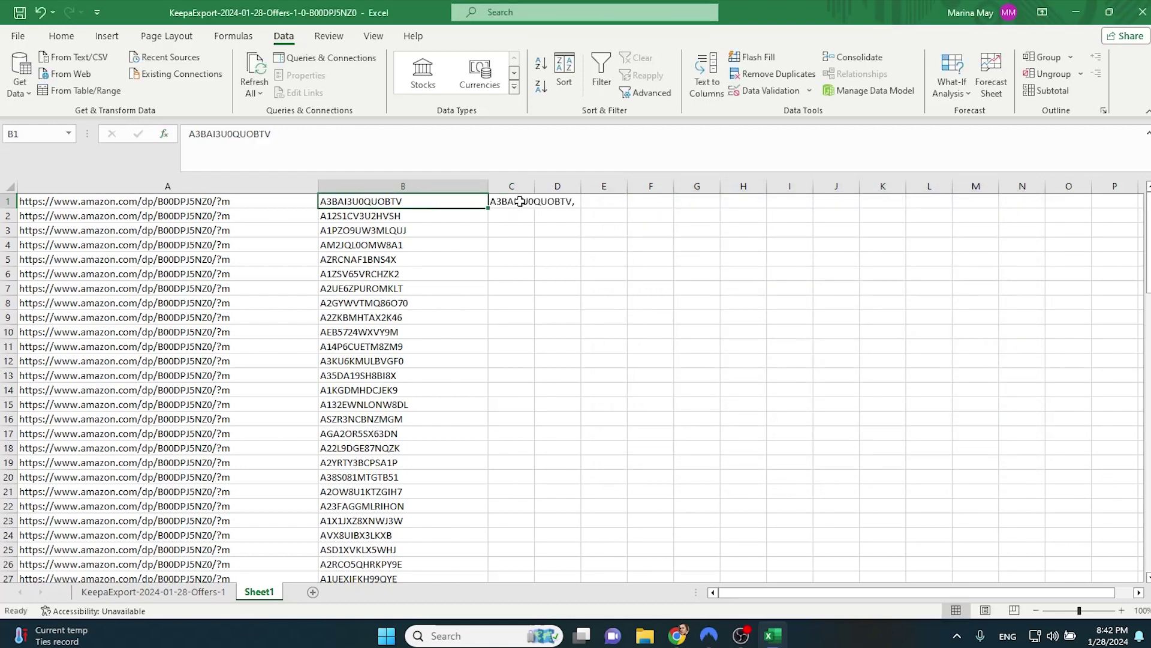
left_click(494, 204)
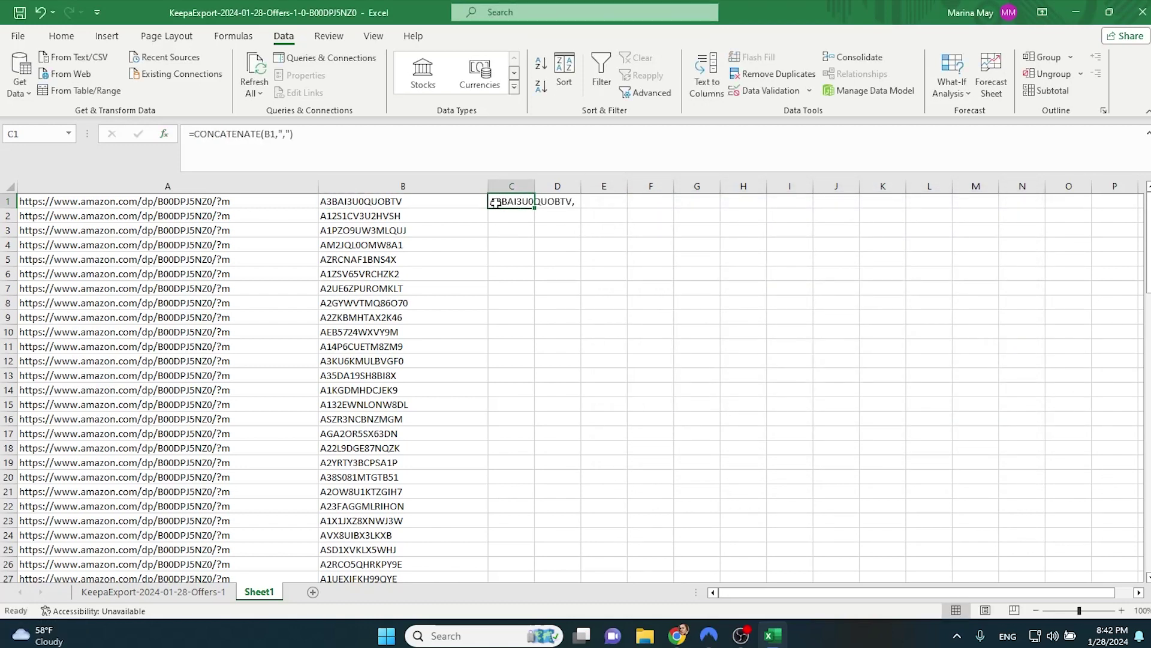
double_click(535, 209)
scroll(535, 327, "down", 8)
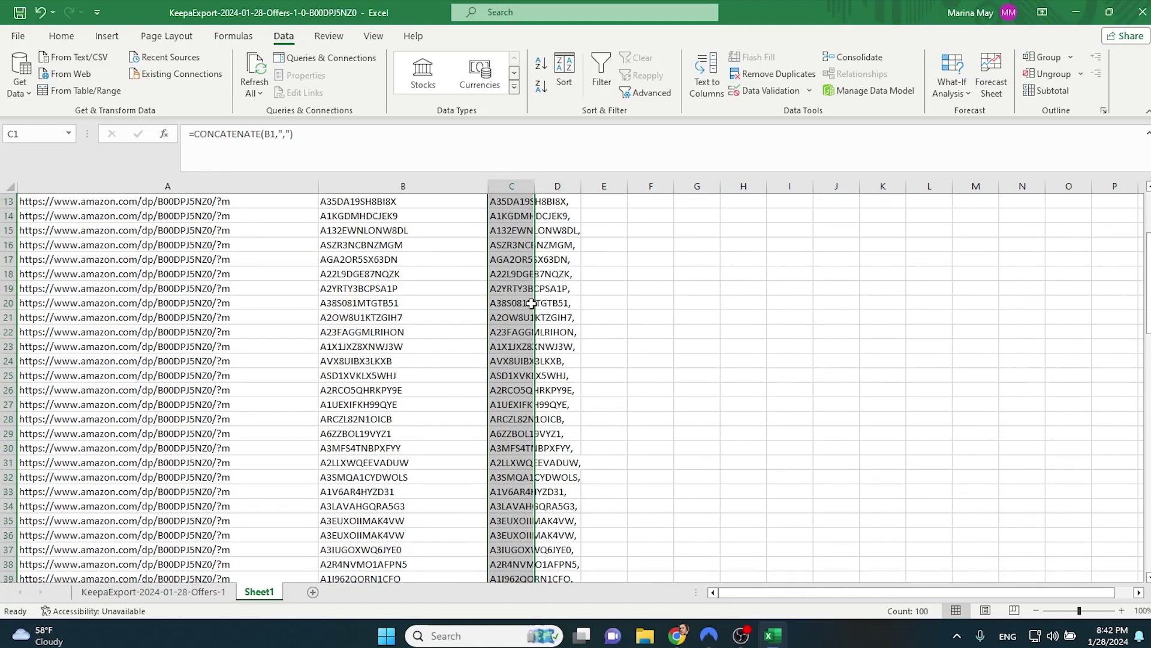
scroll(536, 327, "up", 8)
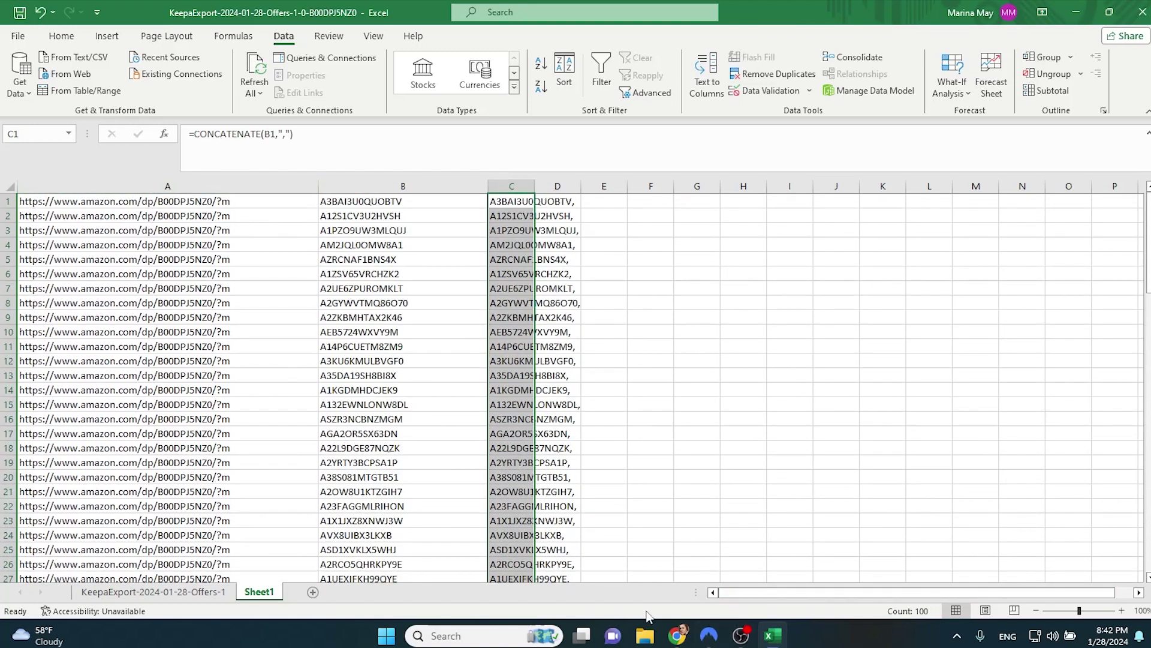
Step: Switch to Chrome, open keepa.com in a new tab and go to its Data section
key("alt+Tab")
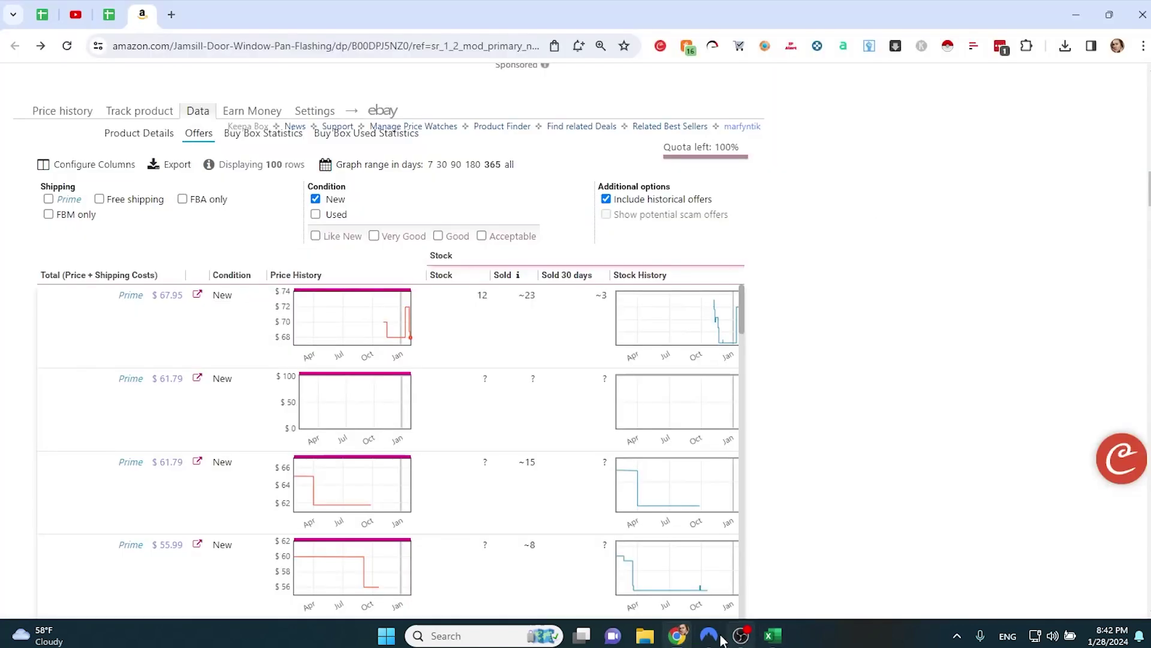
left_click(172, 15)
type("ke")
key("Return")
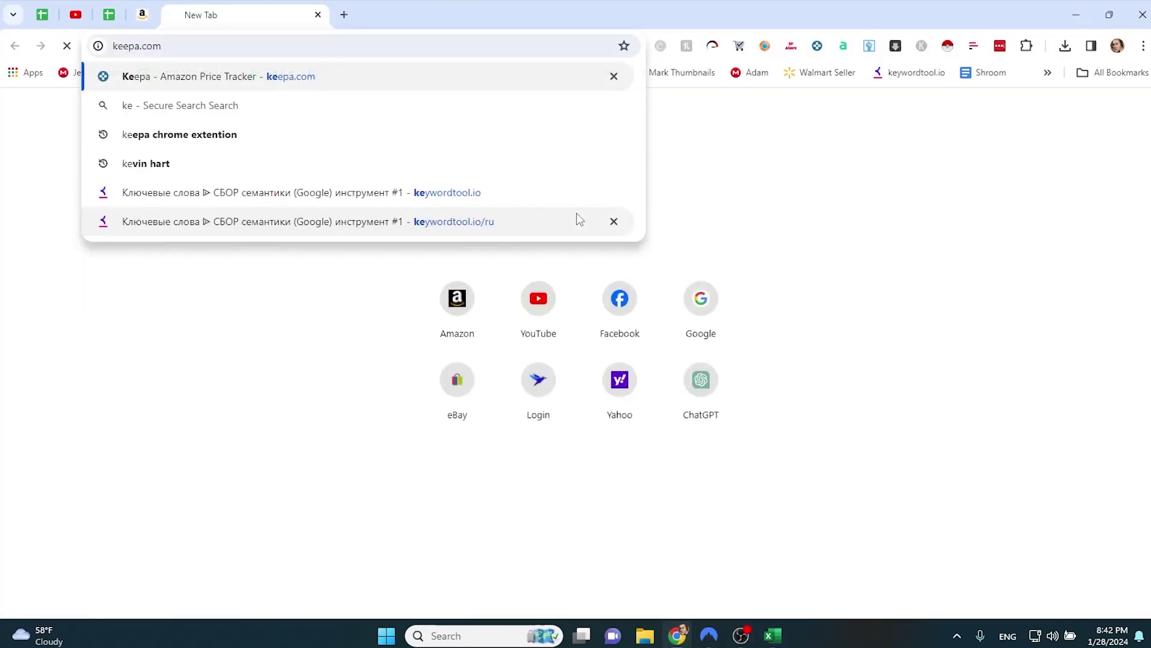
left_click(368, 102)
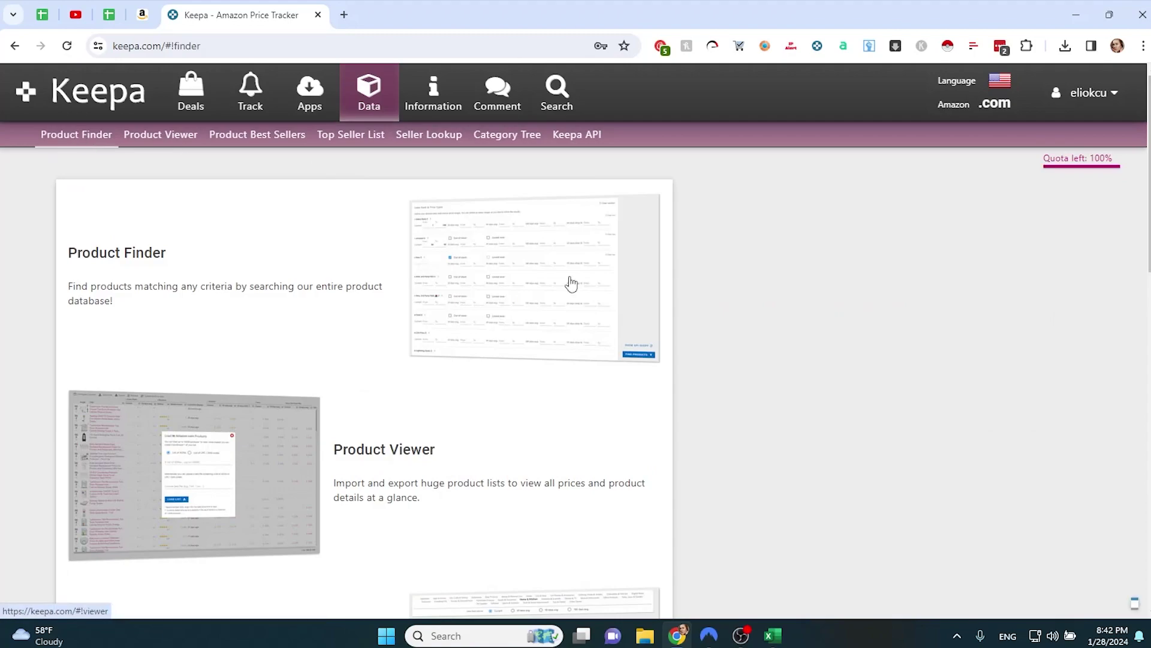
Step: Switch to Excel and copy the first 50 comma-terminated seller IDs, C1:C50
key("alt+Tab")
key("ctrl+Up")
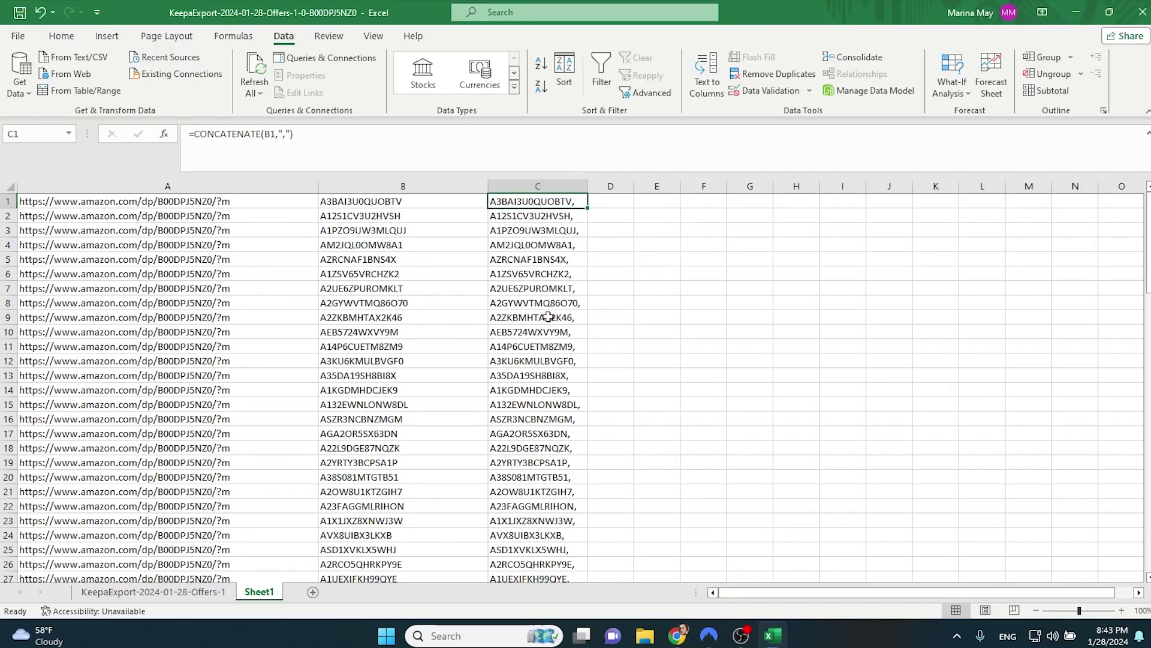
scroll(530, 349, "down", 15)
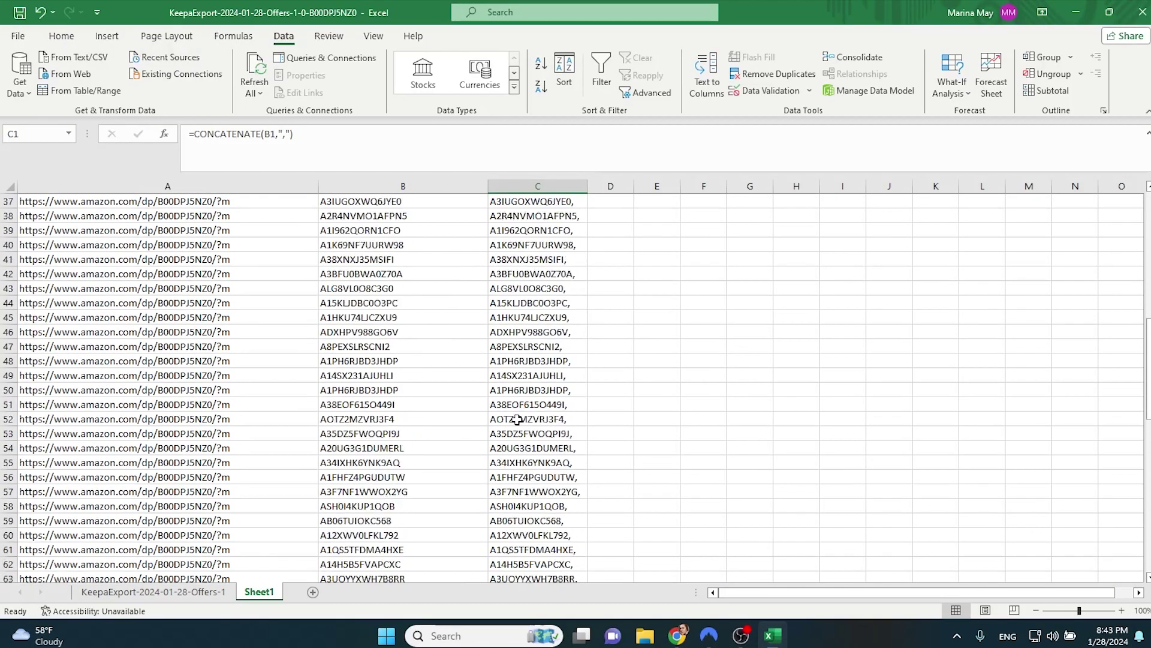
left_click(9, 259)
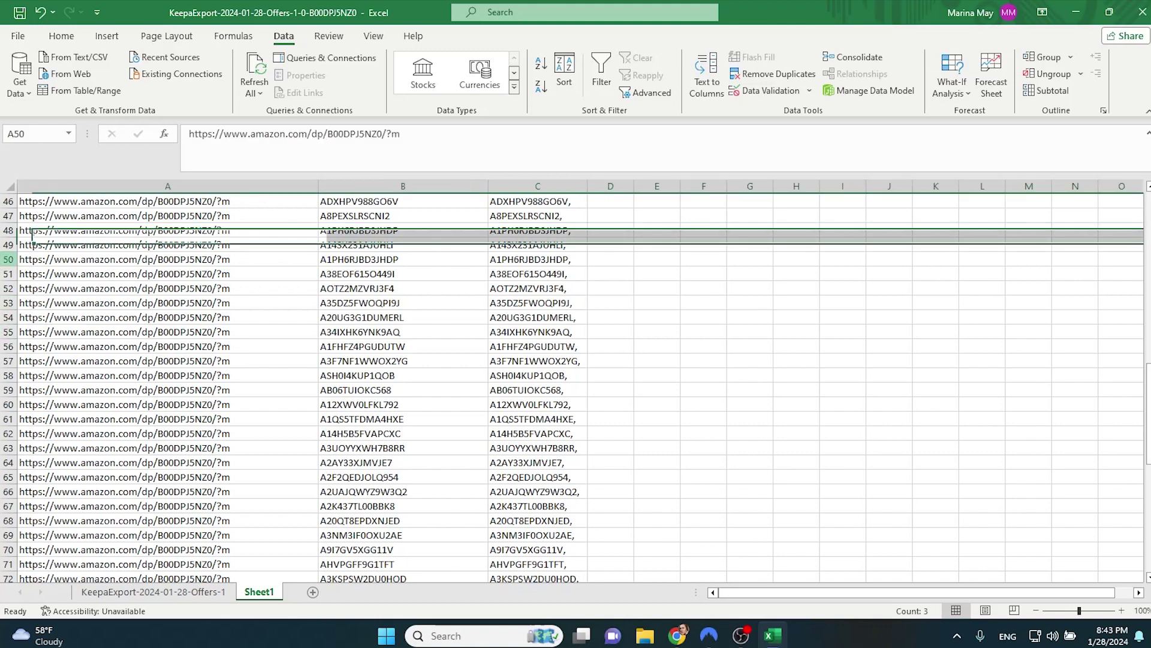
left_click(537, 259)
scroll(601, 379, "up", 16)
left_click(562, 206, "shift")
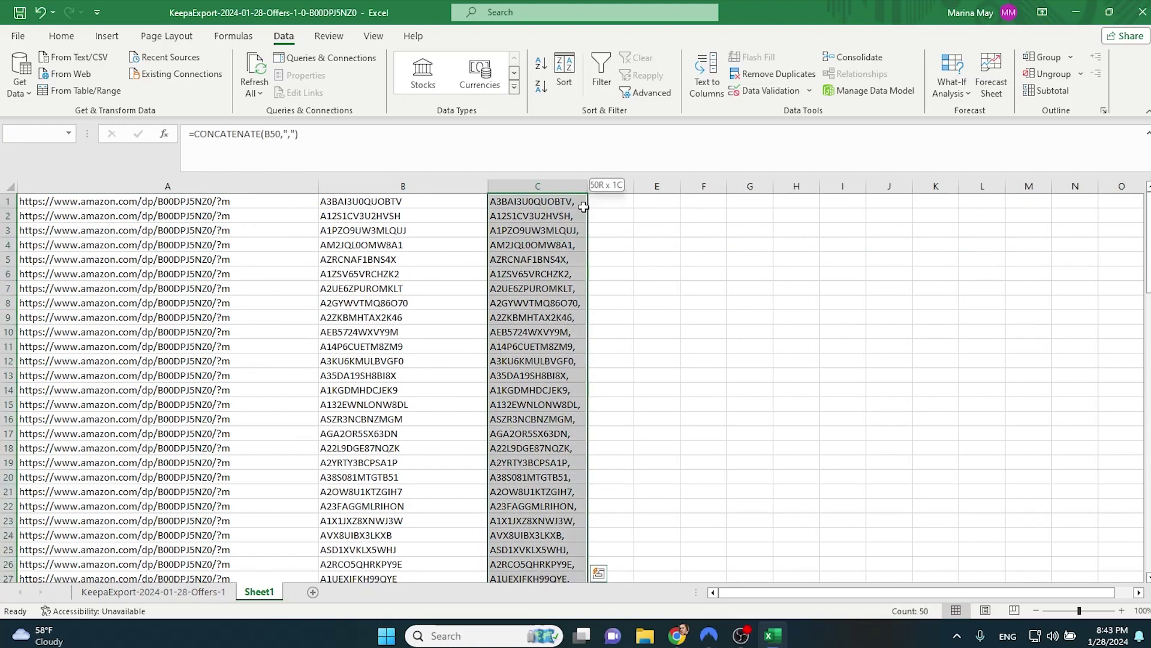
key("ctrl+c")
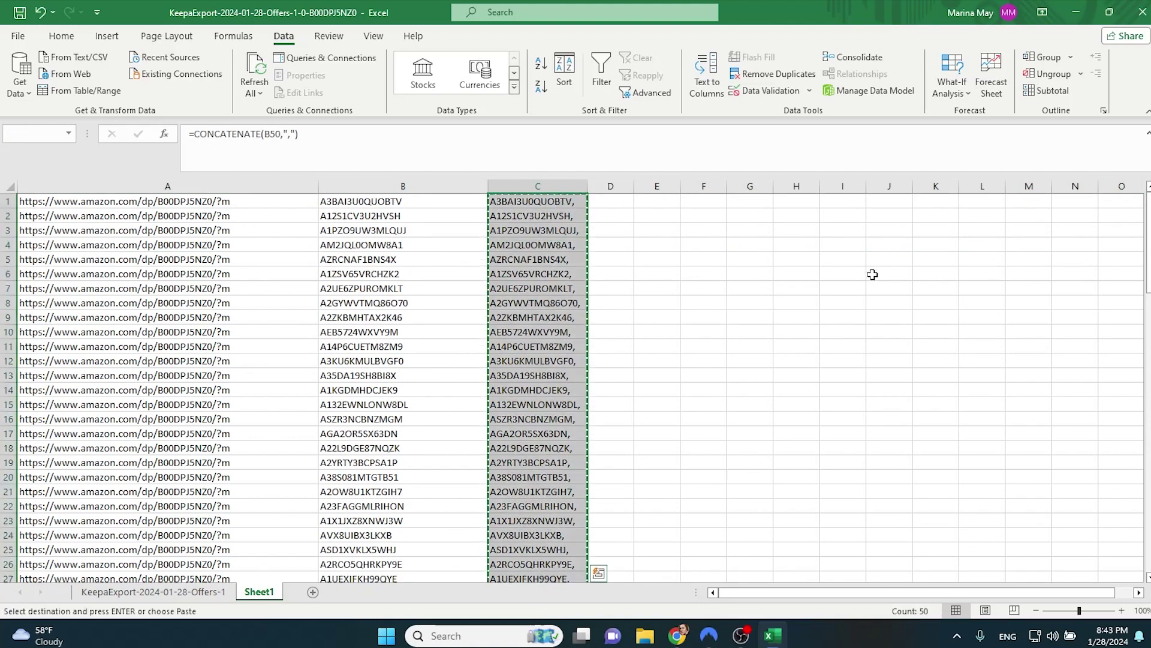
Step: Switch to Chrome, open Keepa's Product Finder and restrict the Buy Box Seller filter to the copied seller IDs
left_click(677, 635)
scroll(578, 578, "down", 20)
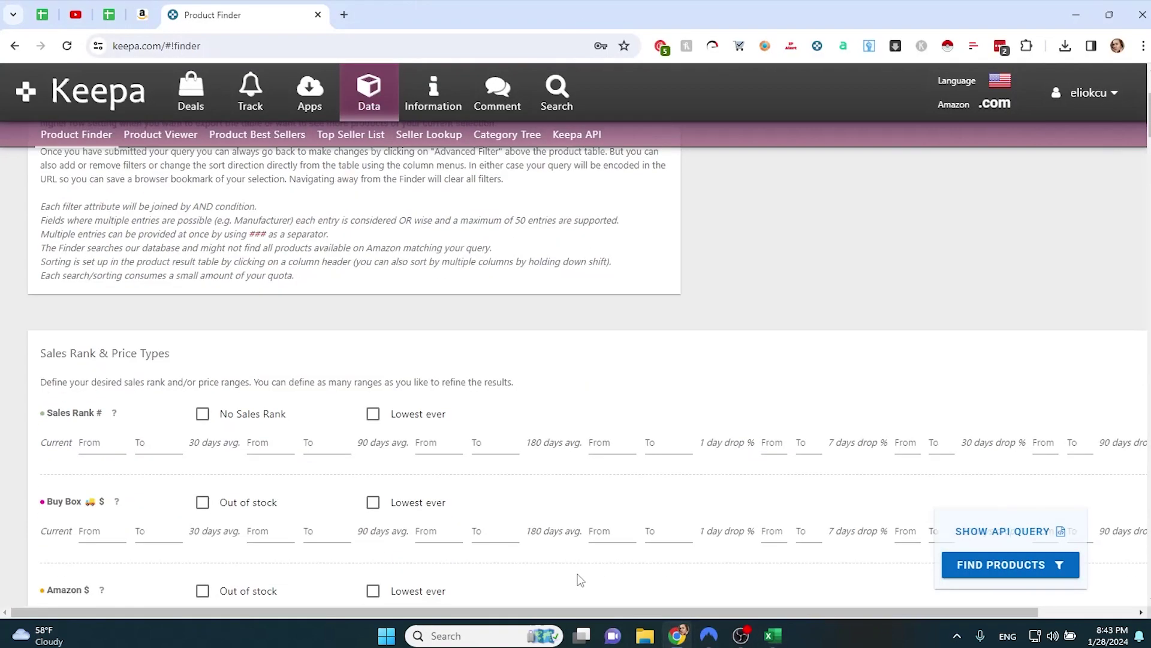
scroll(354, 357, "down", 15)
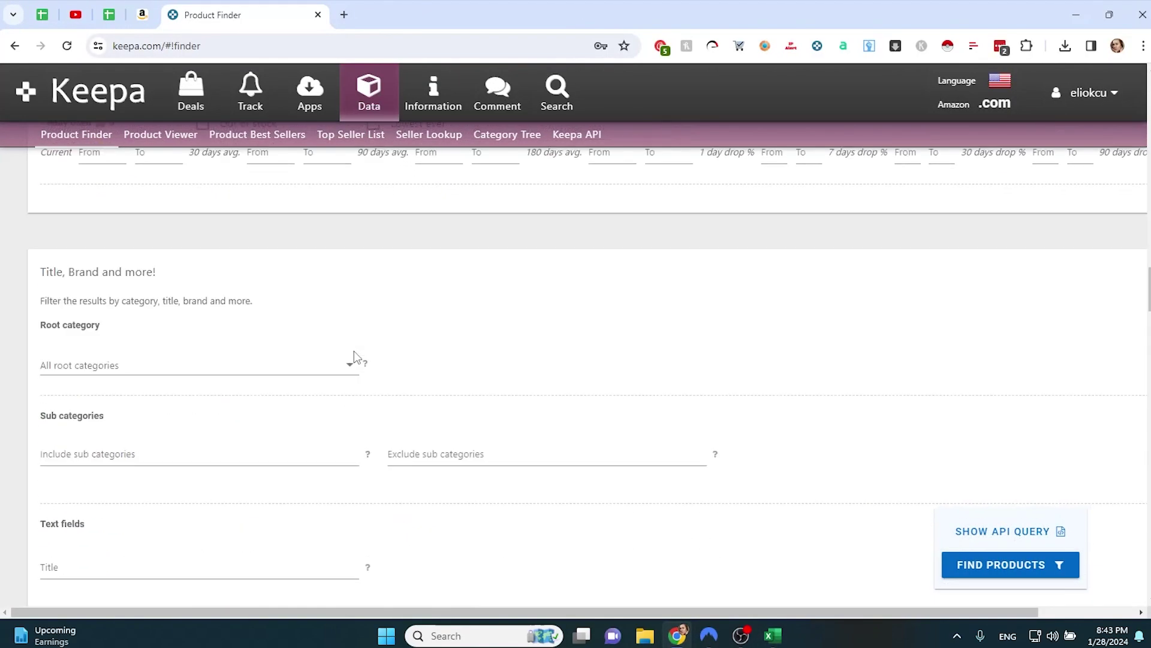
left_click(250, 309)
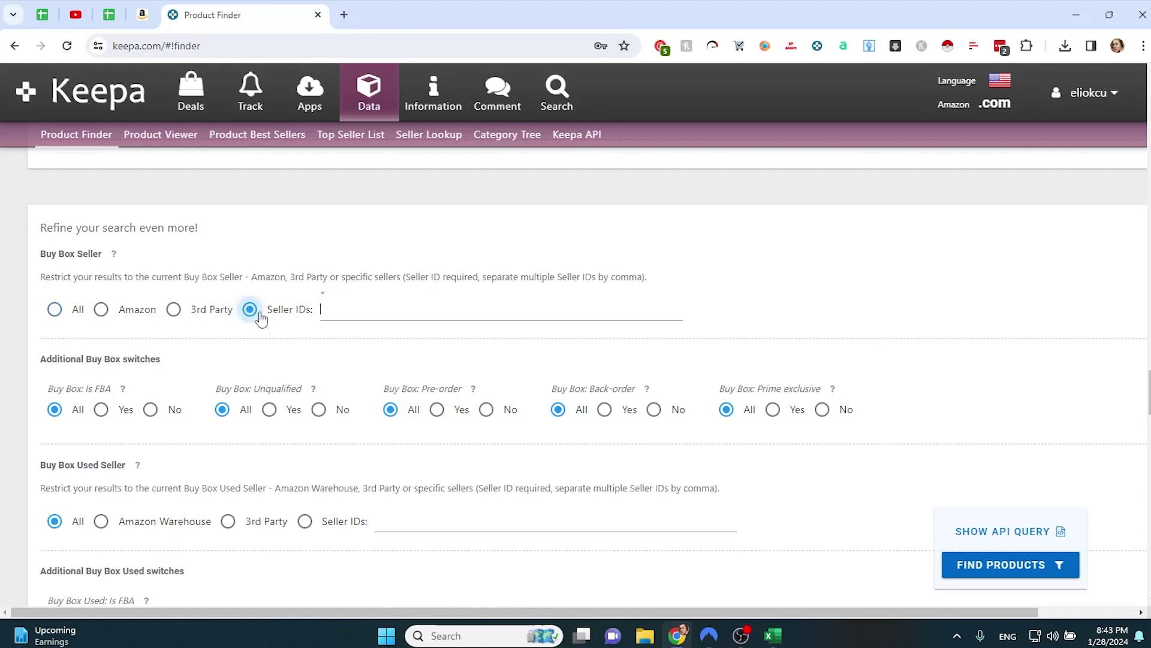
left_click(314, 315)
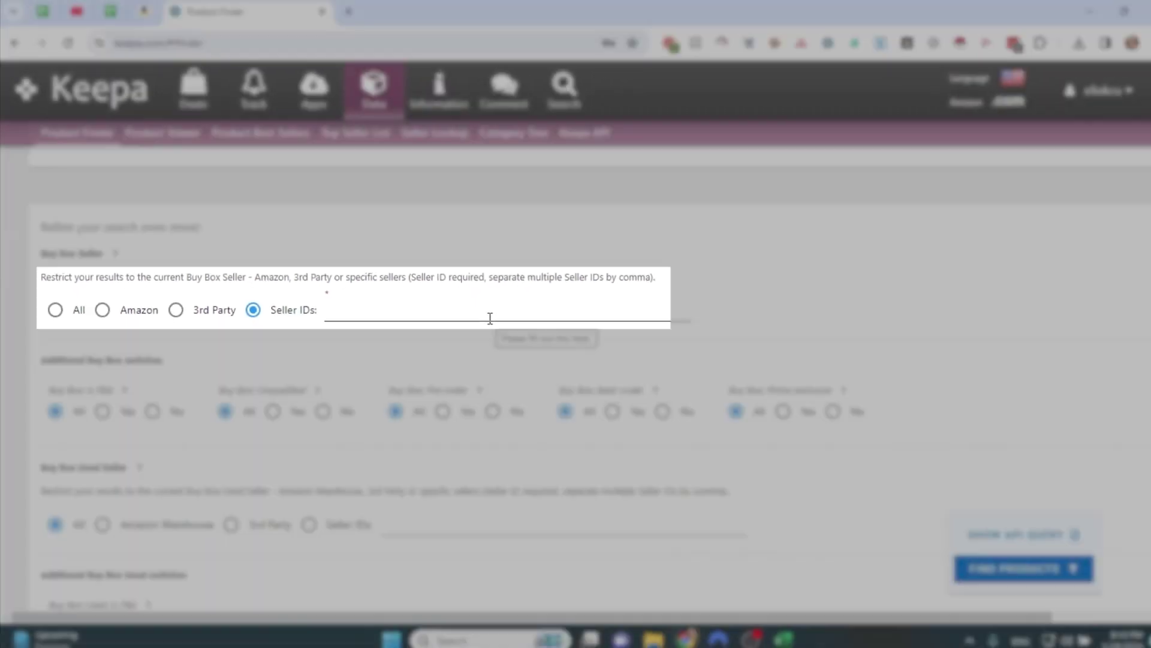
key("ctrl+v")
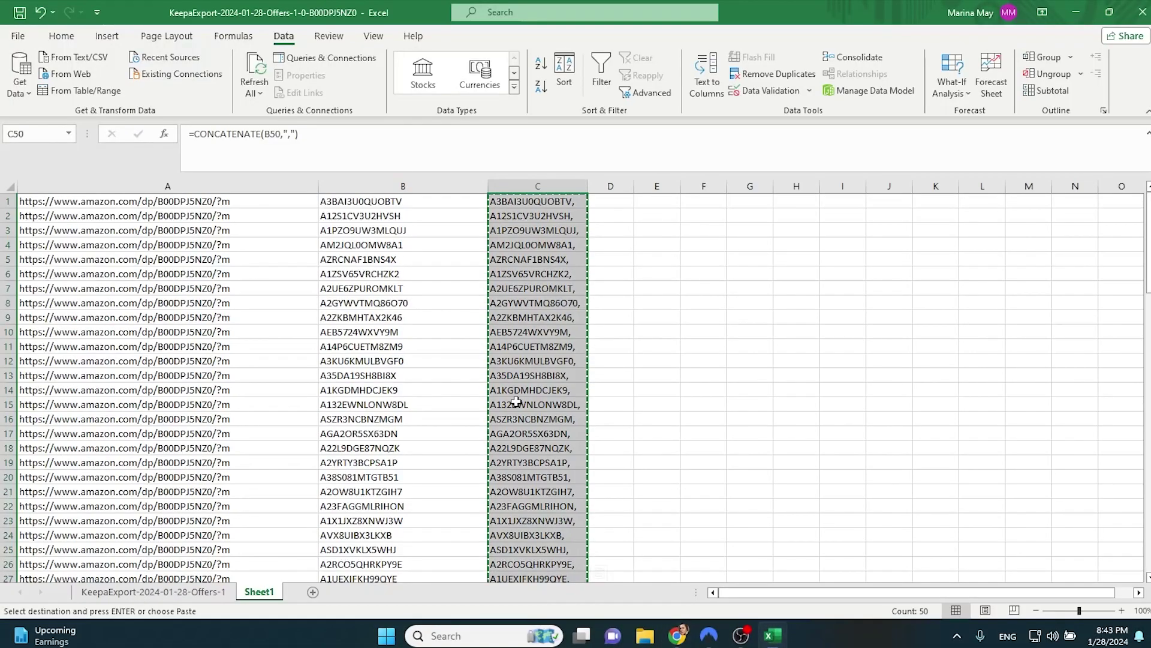
Step: Try to find products with all of column C's seller IDs from Excel in the Buy Box Seller filter
left_click(533, 295)
left_click(563, 202)
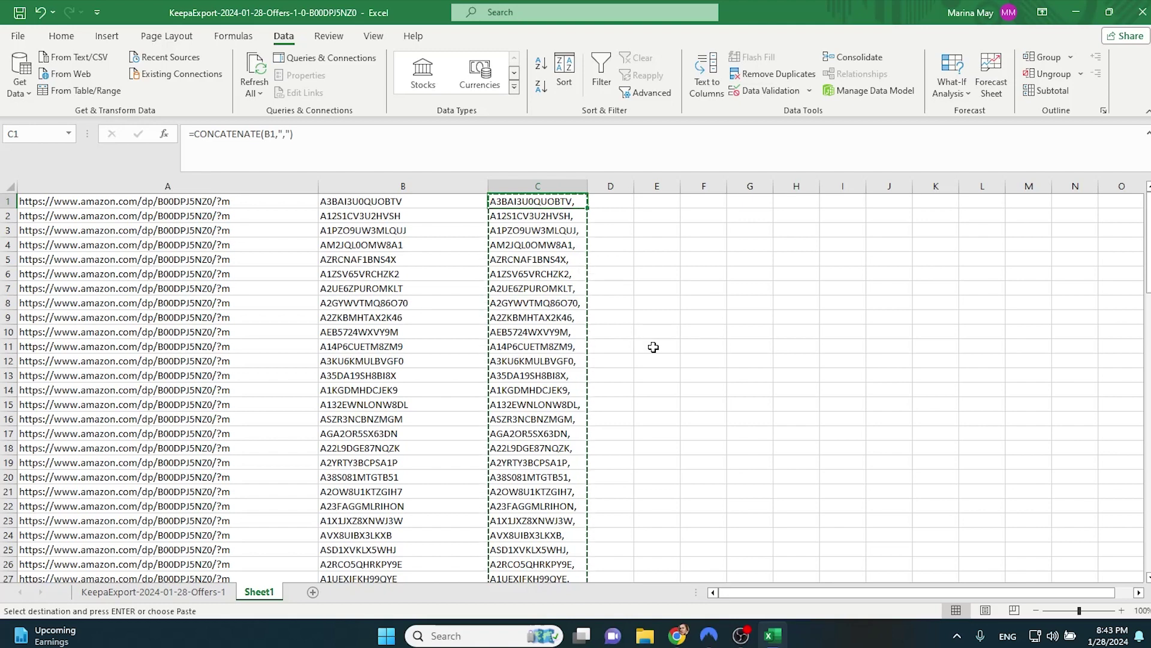
key("ctrl+shift+Down")
left_click(688, 637)
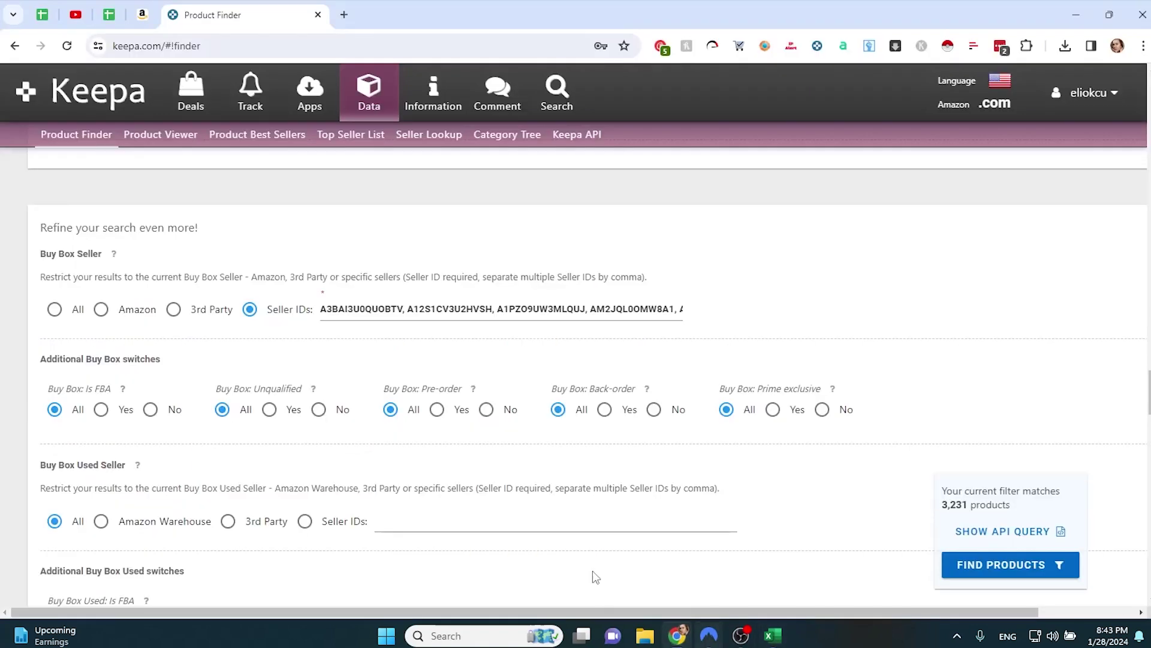
key("Return")
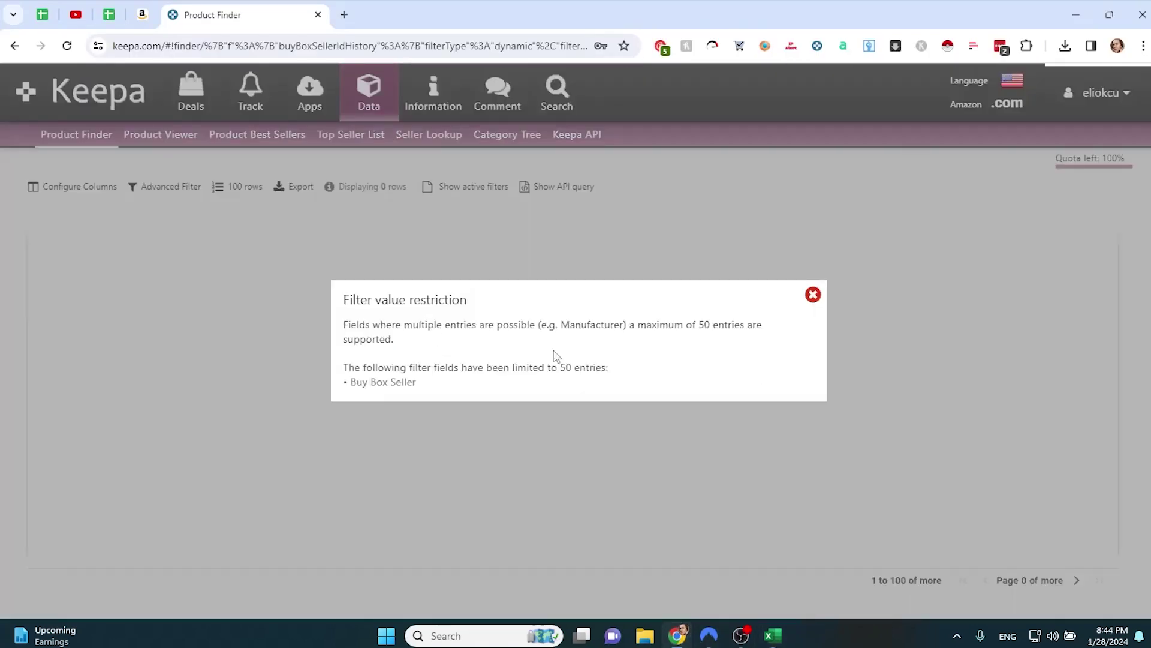
left_click(814, 295)
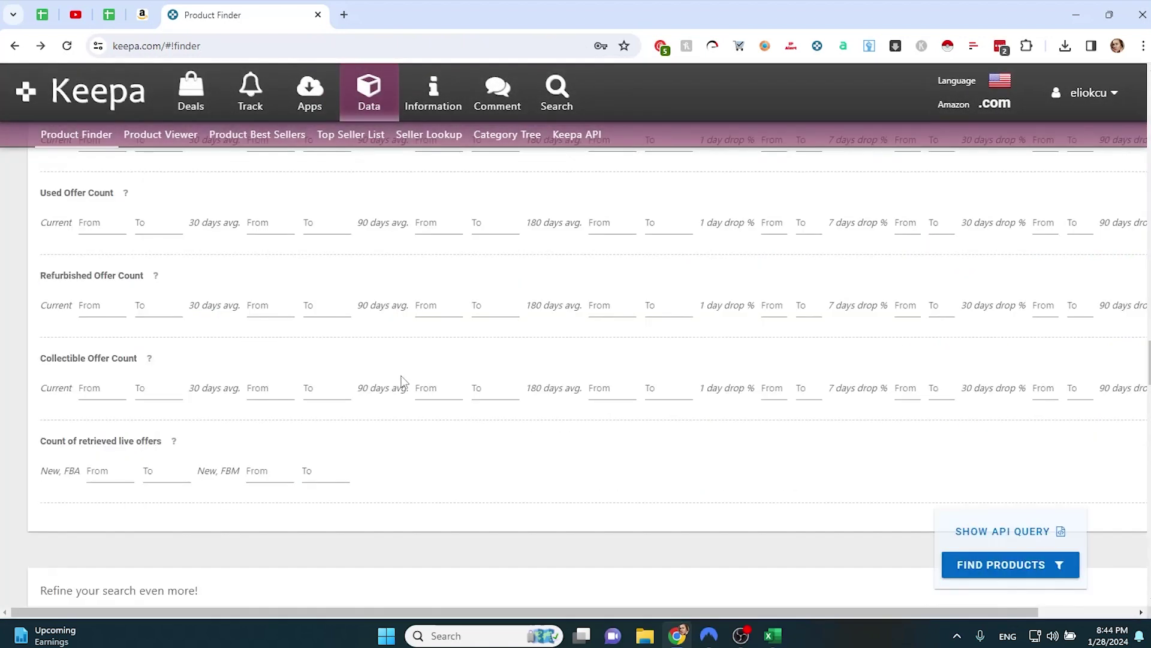
Step: Set the Buy Box Seller filter to Seller IDs and fill it with the comma-terminated IDs copied from C1:C50 in Excel
scroll(402, 375, "down", 6)
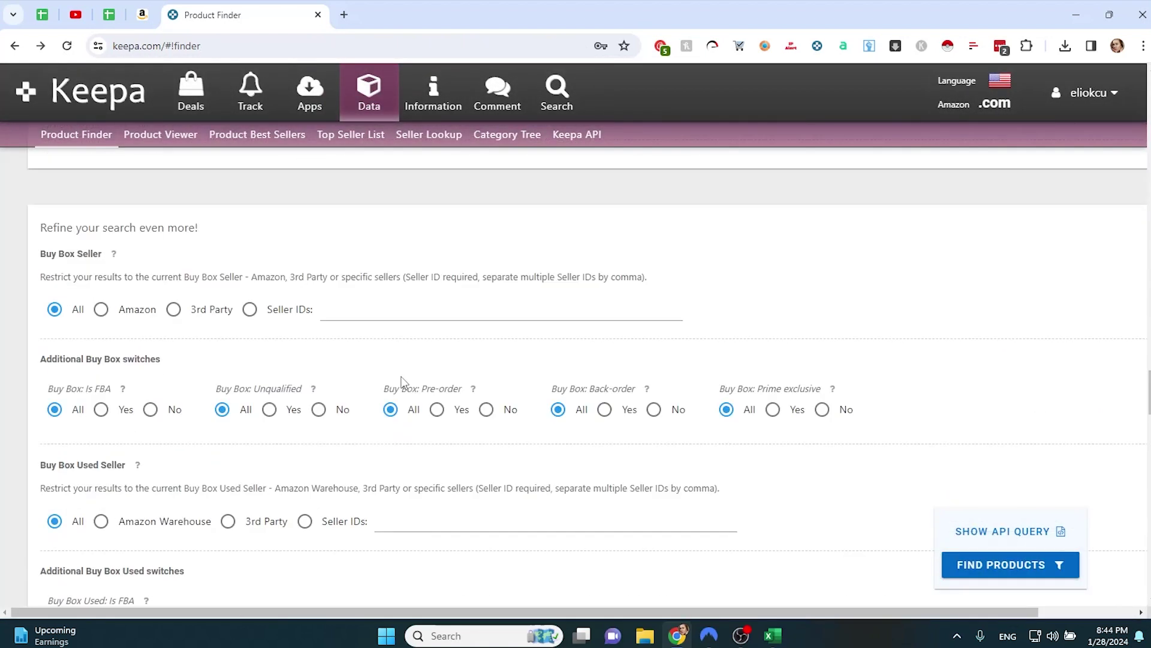
left_click(250, 309)
left_click(773, 636)
scroll(797, 339, "up", 5)
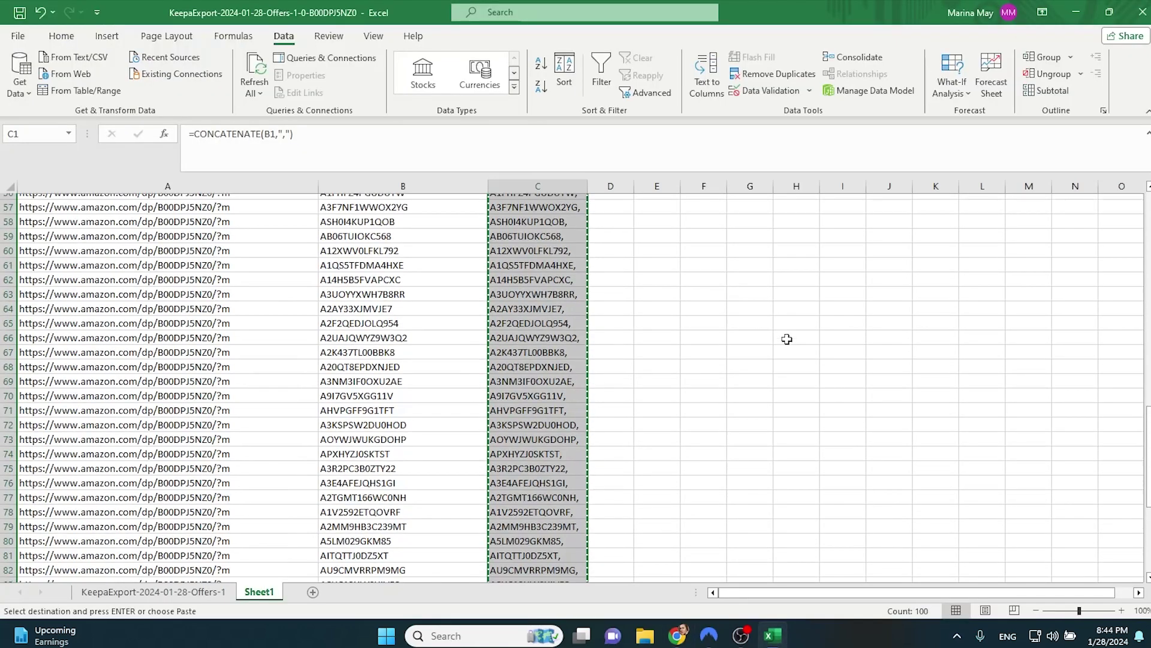
scroll(555, 375, "up", 3)
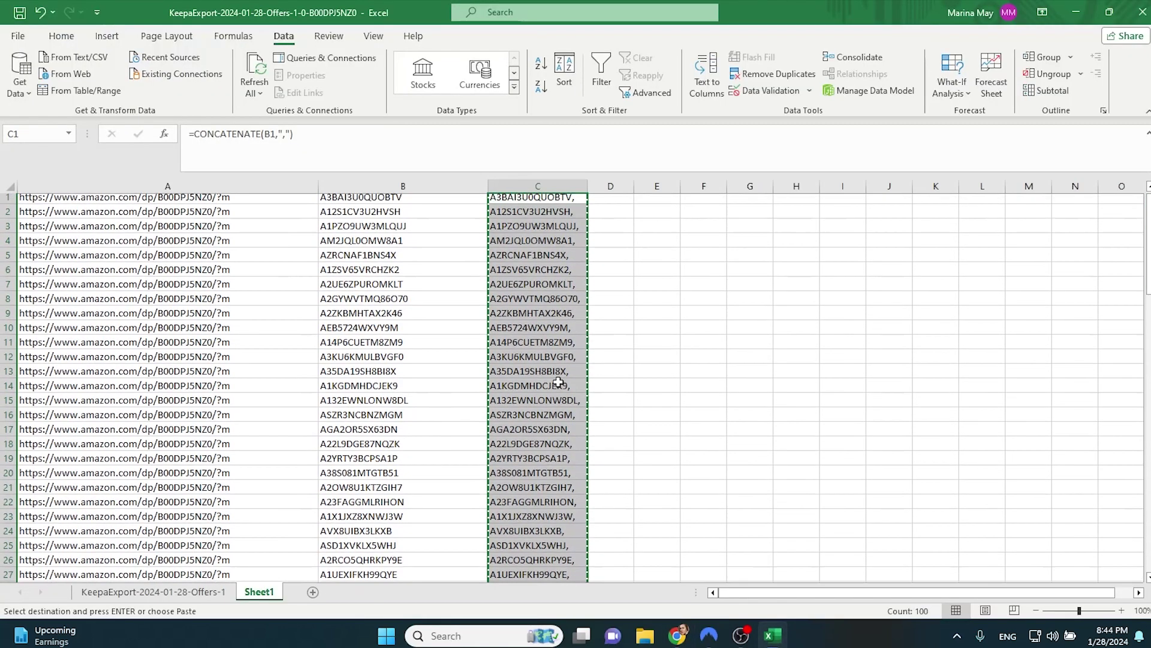
left_click(703, 303)
left_click(539, 207)
scroll(535, 378, "down", 14)
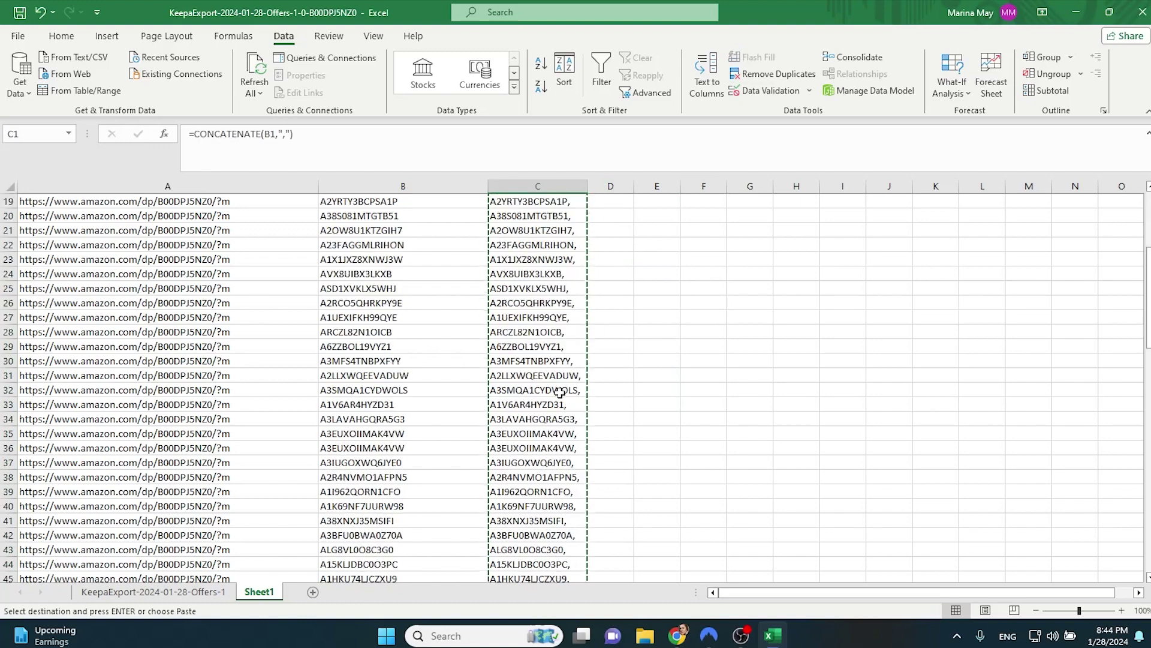
scroll(534, 379, "up", 5)
left_click(537, 521, "shift")
key("ctrl+c")
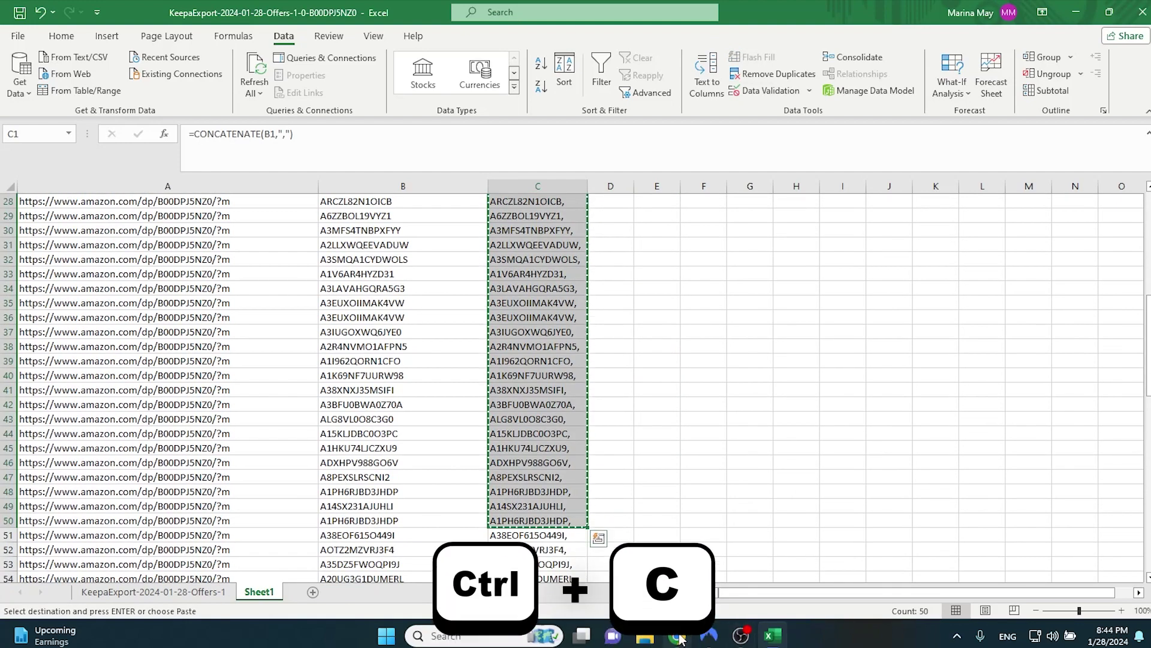
left_click(678, 635)
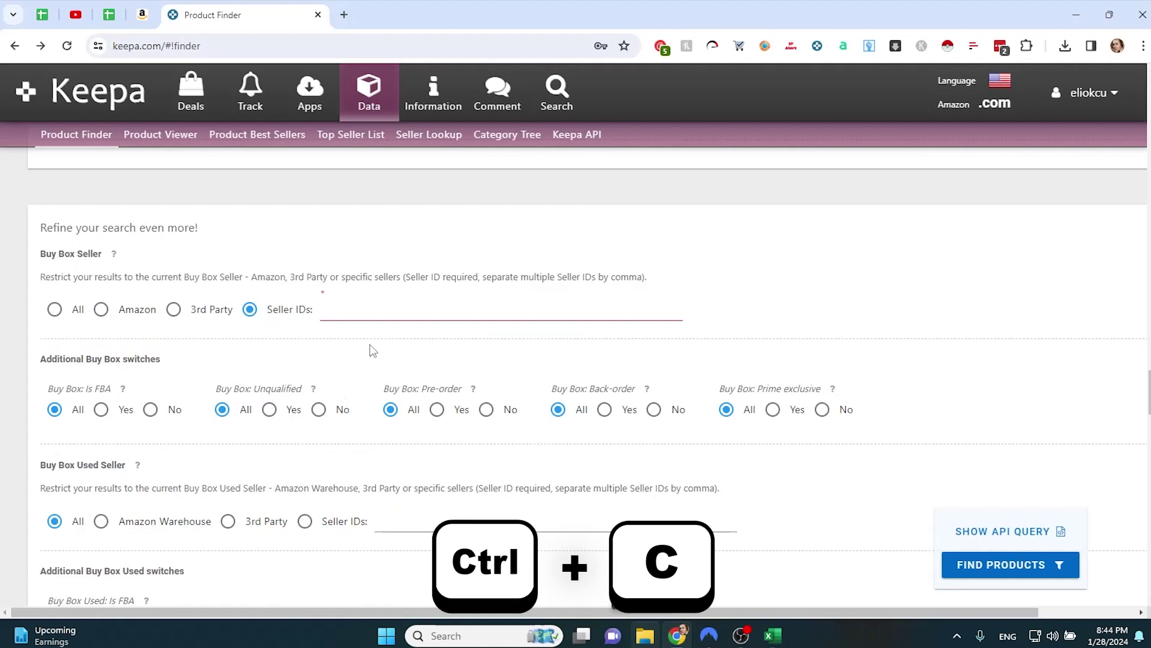
key("ctrl+v")
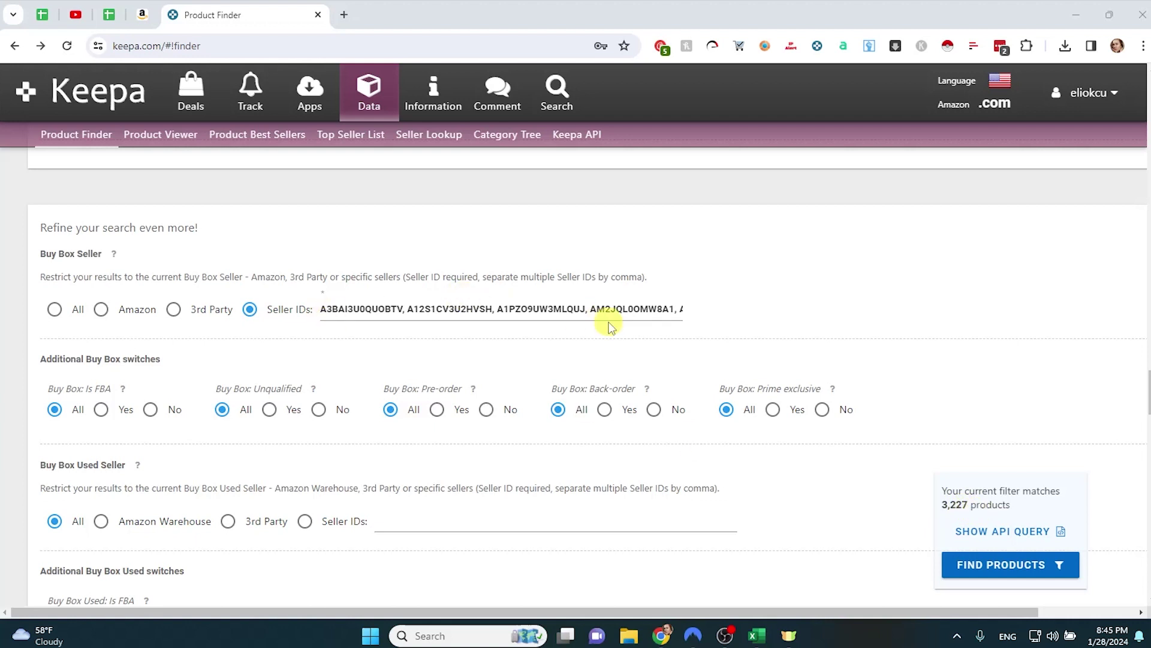
Step: Set the Buy Box price's 90 days drop % range from -10 to 10
scroll(935, 528, "up", 15)
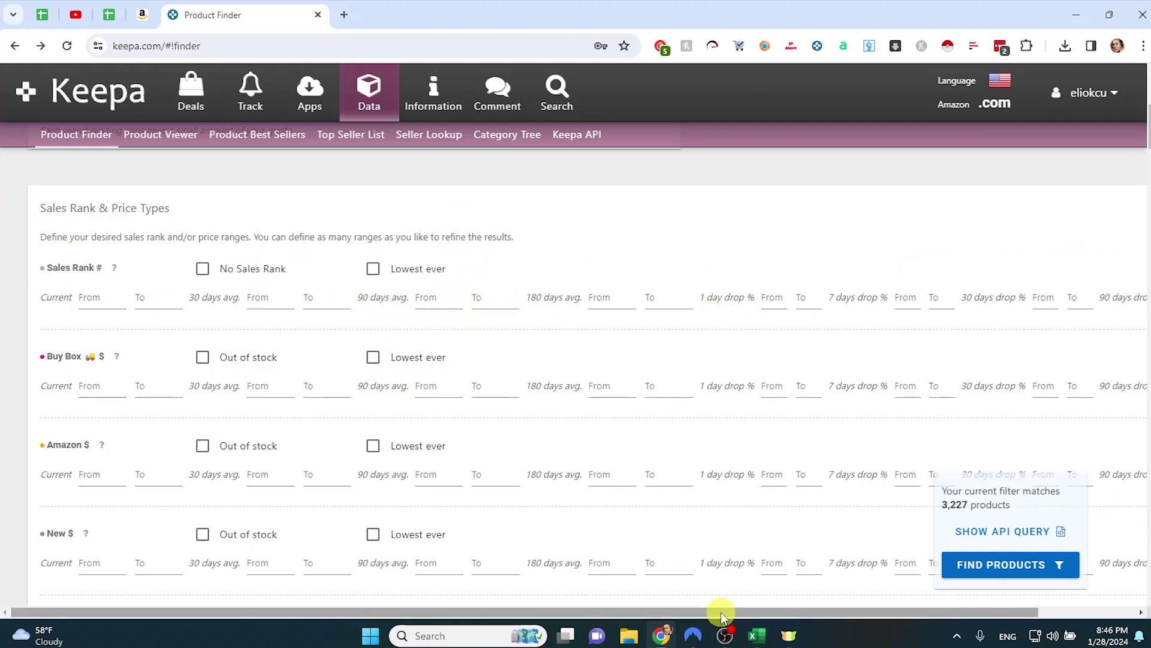
left_click_drag(721, 611, 818, 609)
left_click(1074, 390)
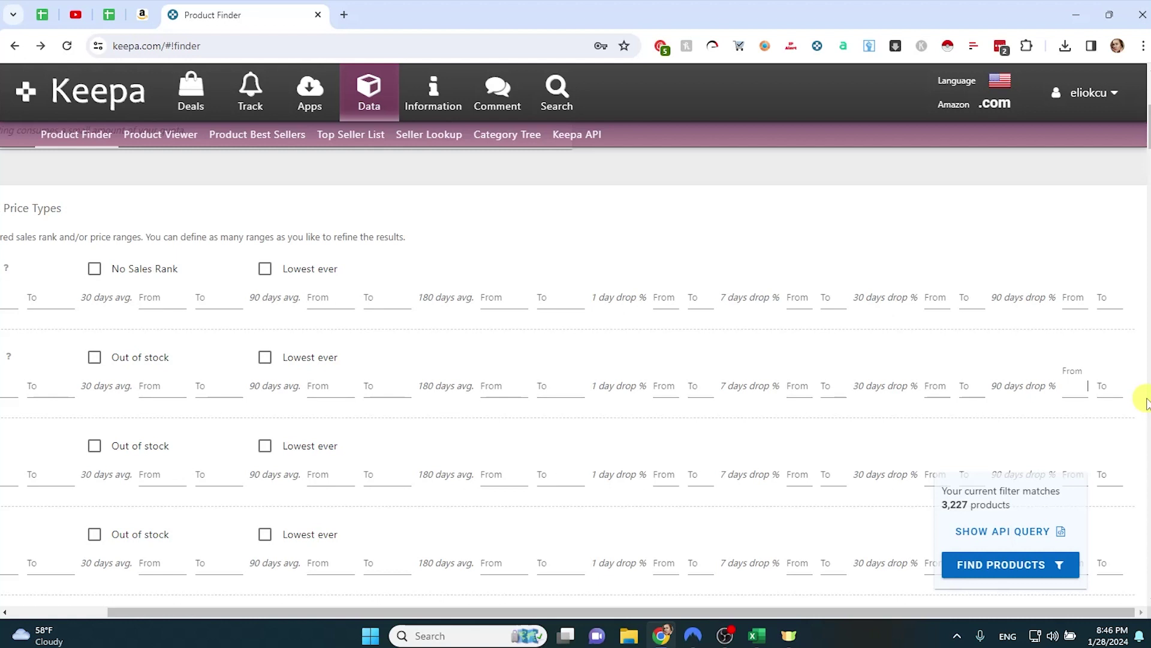
mouse_move(1077, 390)
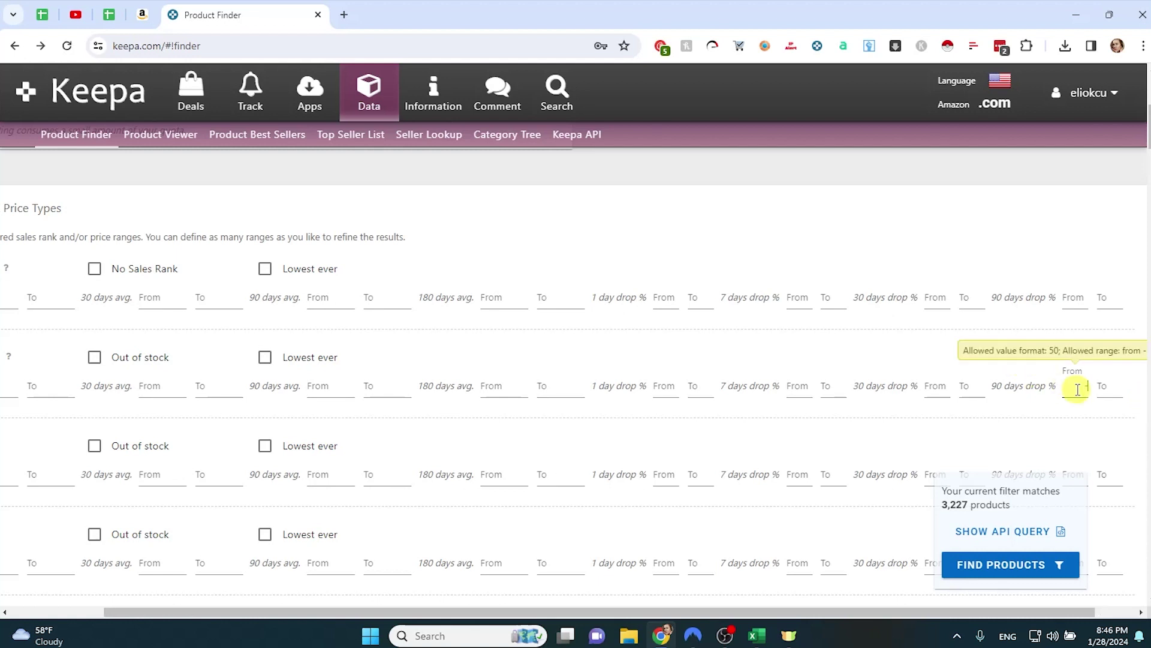
left_click(1120, 387)
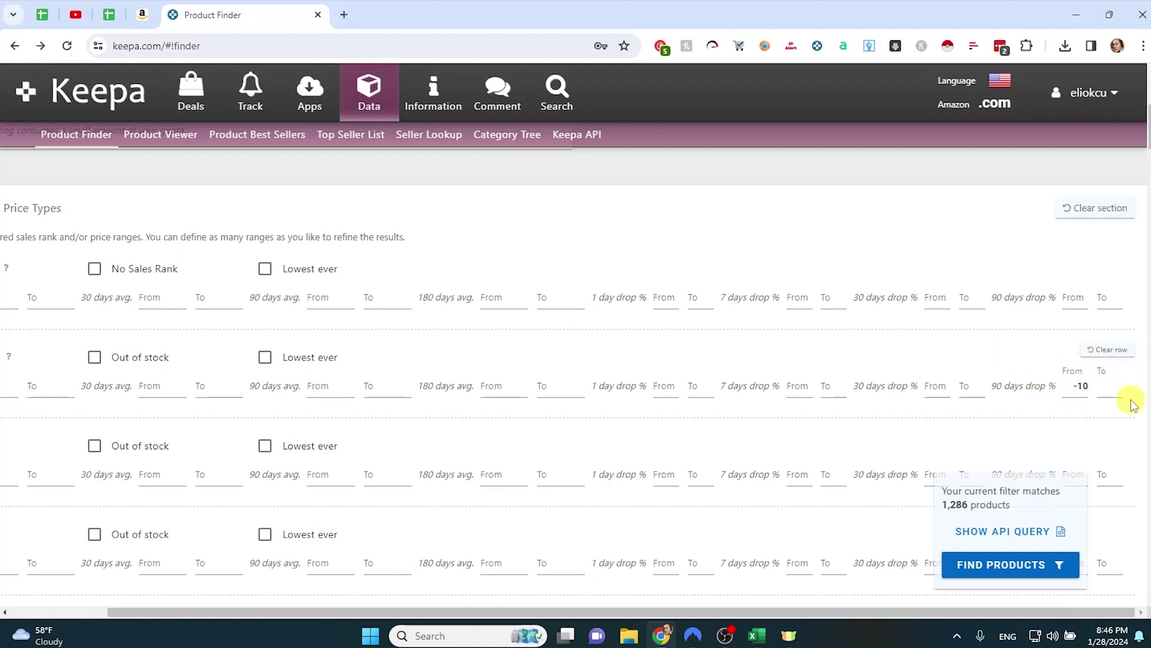
type("10")
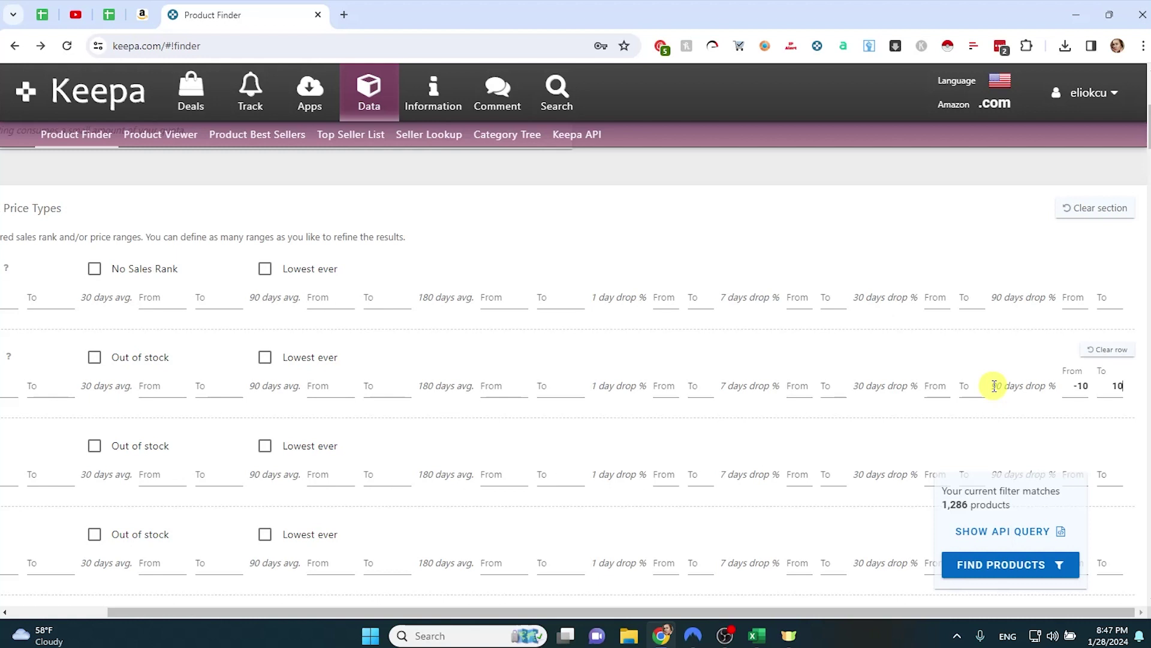
Step: Restrict the Amazon price filter to products that are out of stock at Amazon
scroll(993, 386, "left", 2)
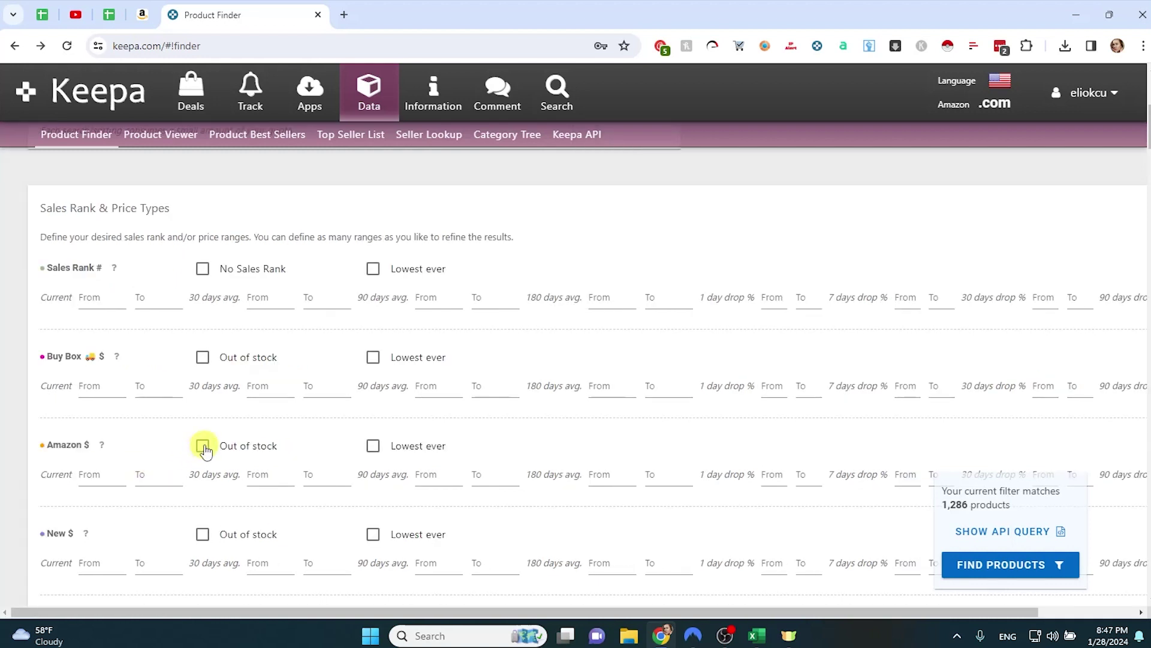
left_click(204, 451)
key("space")
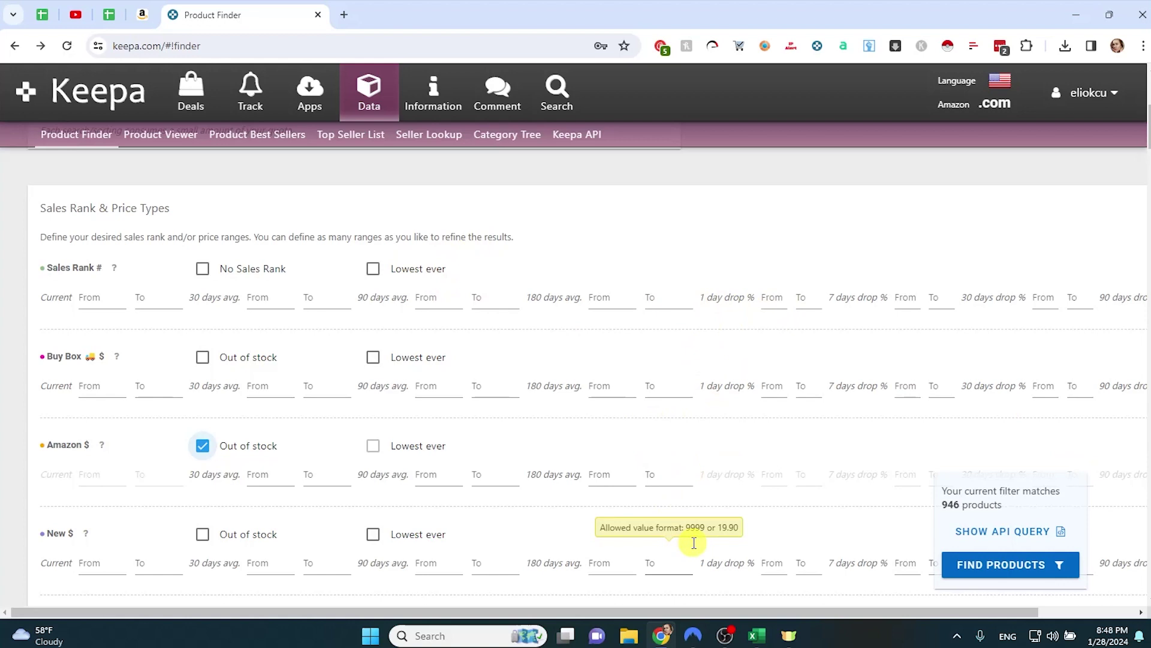
Step: Browse the available root categories in the Product Finder's title and brand filter section
scroll(720, 405, "down", 3)
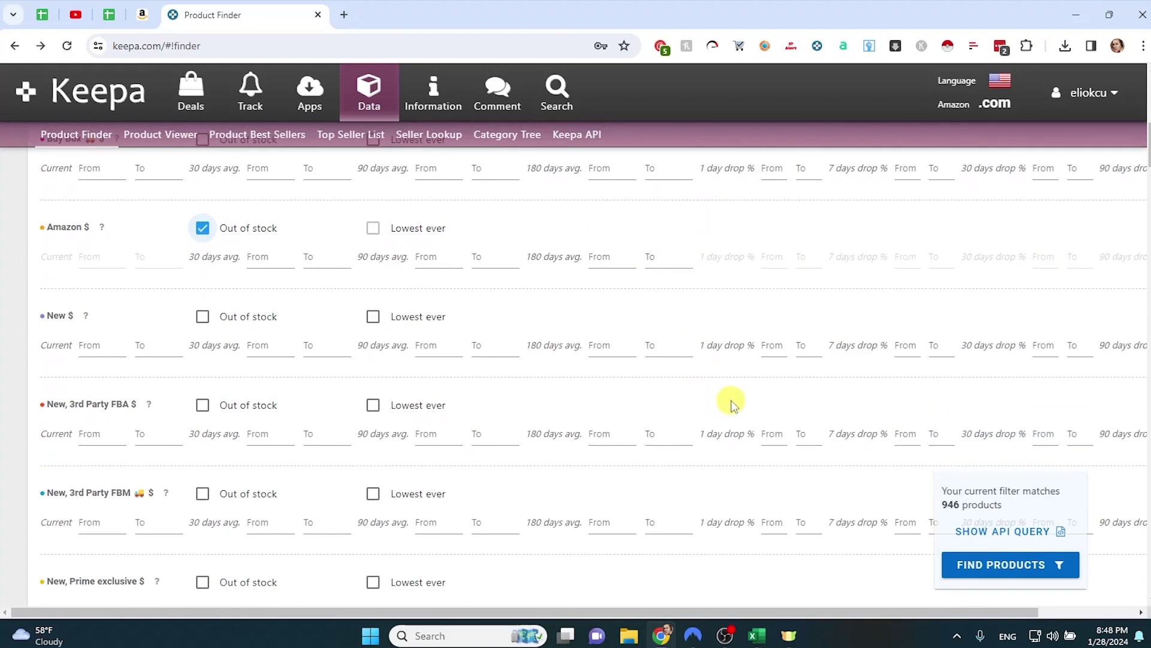
scroll(732, 401, "down", 5)
left_click(120, 405)
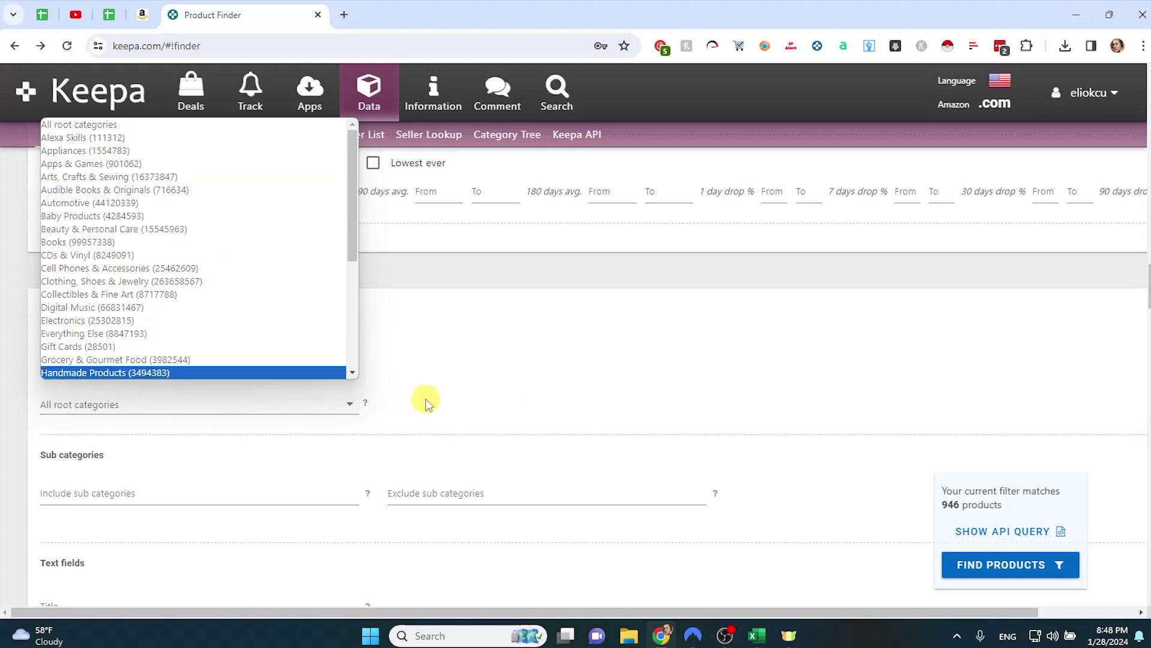
scroll(683, 298, "up", 5)
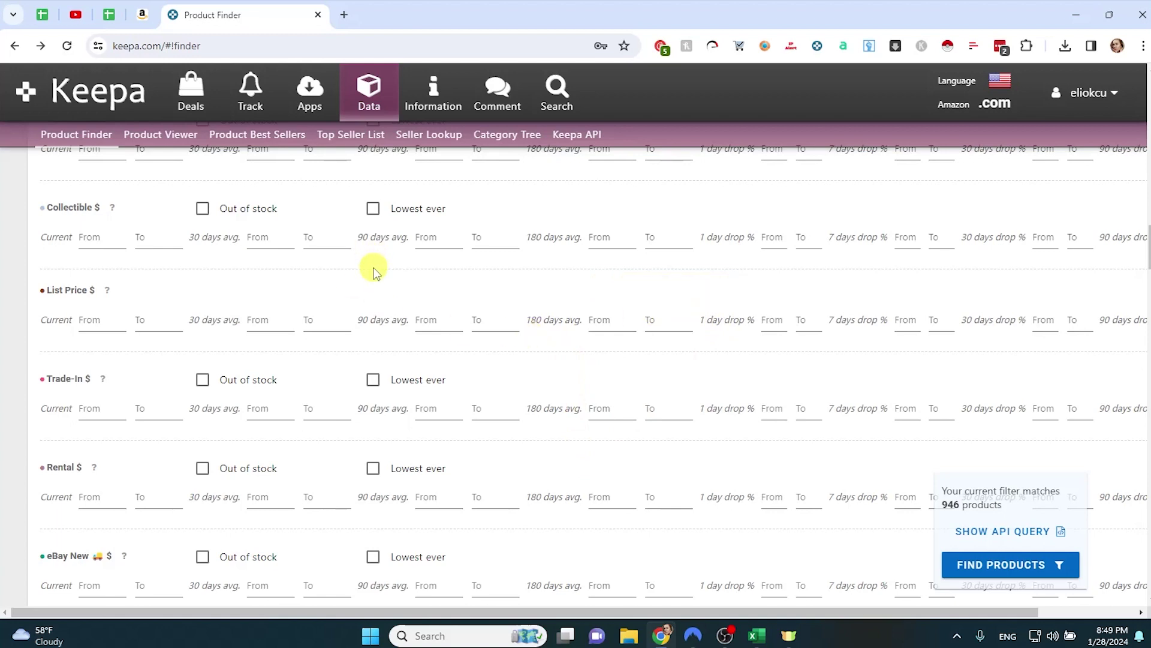
scroll(342, 321, "down", 10)
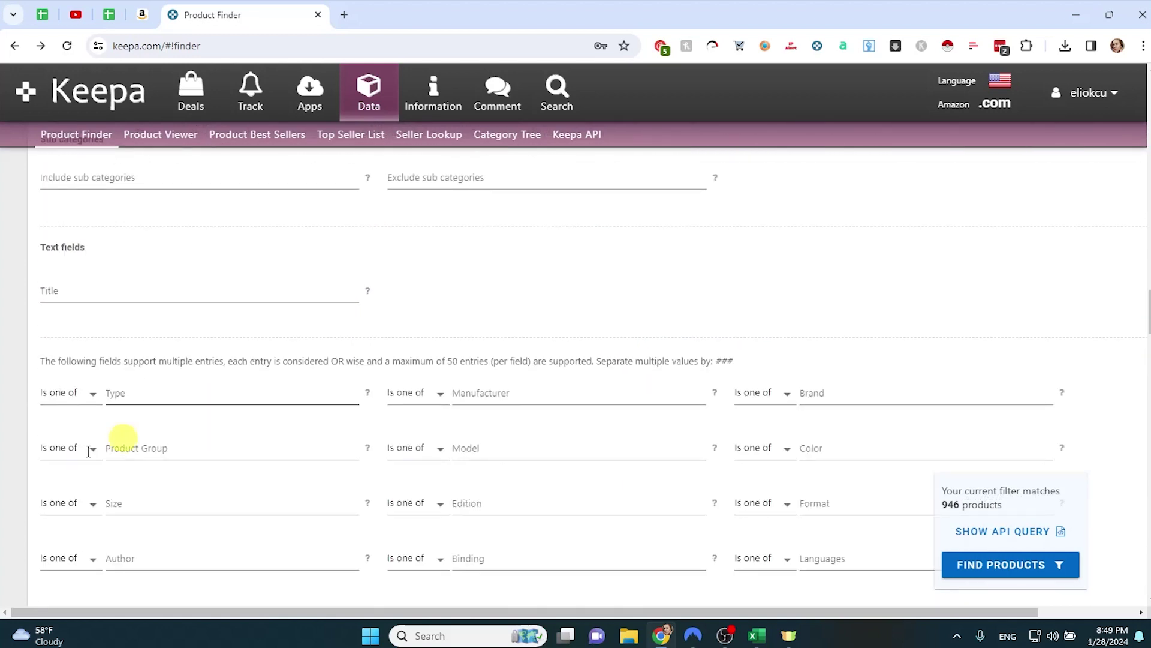
scroll(150, 467, "up", 4)
left_click(168, 380)
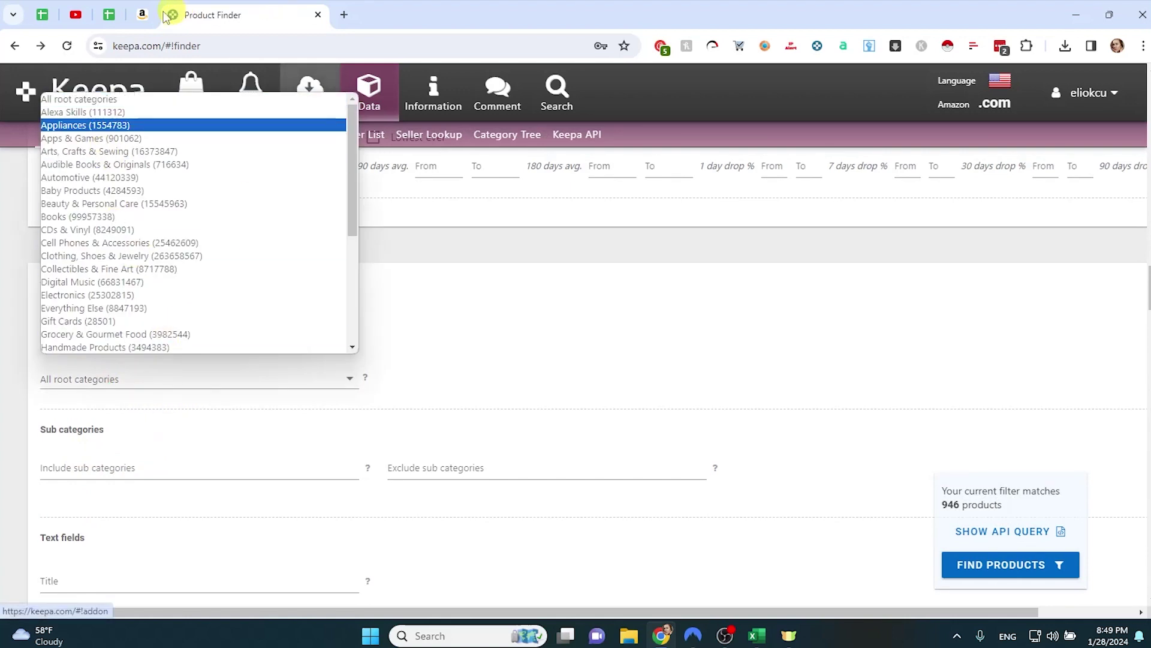
Step: Switch to the product's Amazon page and check which root category it belongs to
left_click(142, 14)
scroll(618, 390, "up", 10)
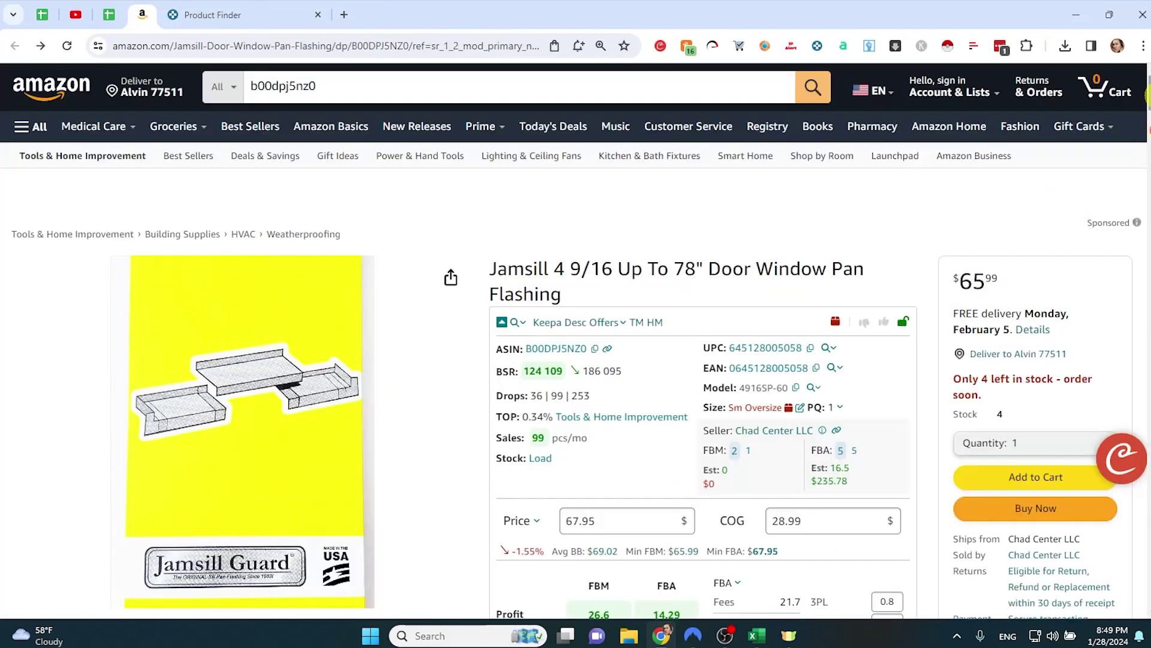
scroll(832, 375, "up", 3)
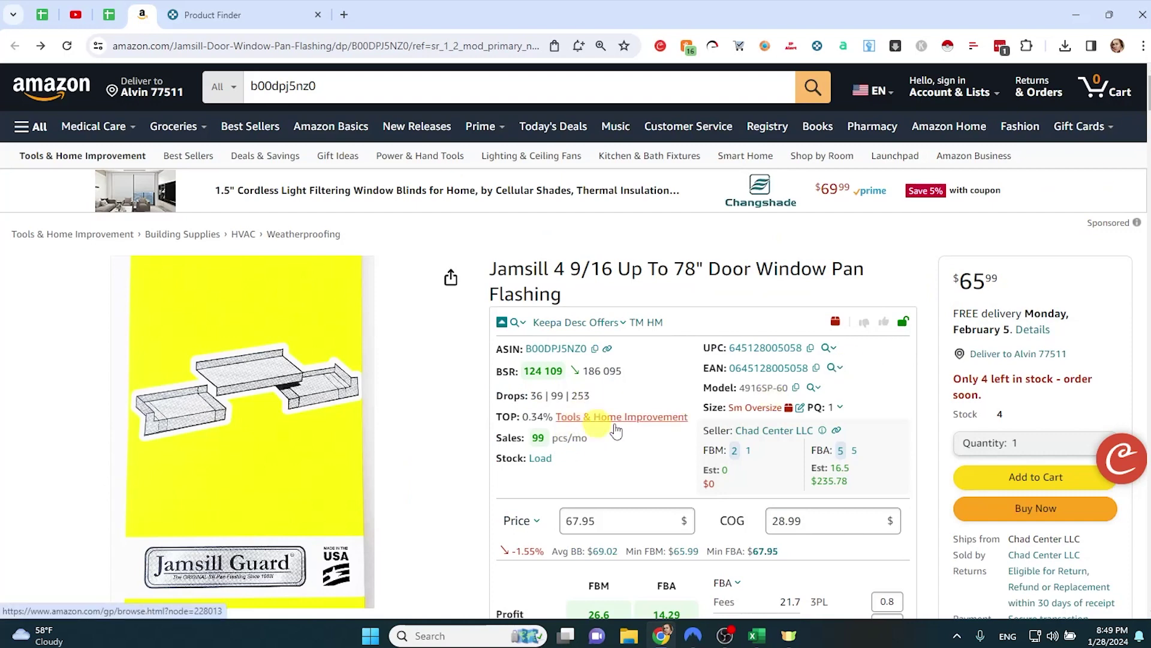
Step: Switch back to Keepa's Product Finder, set the root category to Tools & Home Improvement and find the matching products
left_click(213, 14)
left_click(193, 304)
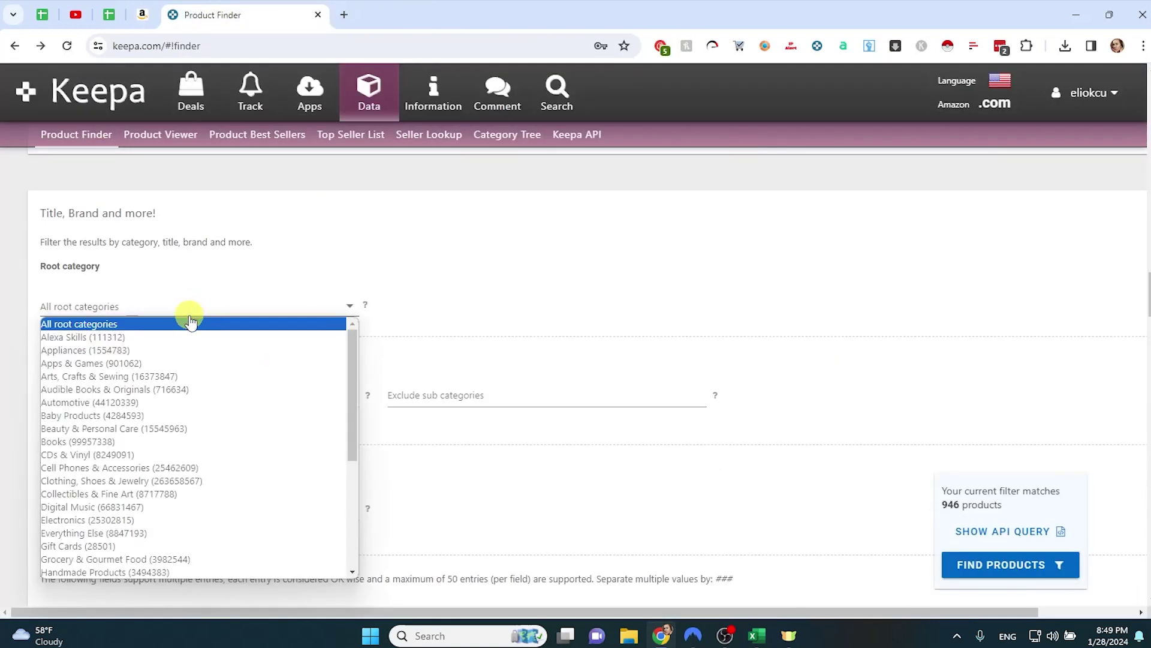
key("t")
key("Return")
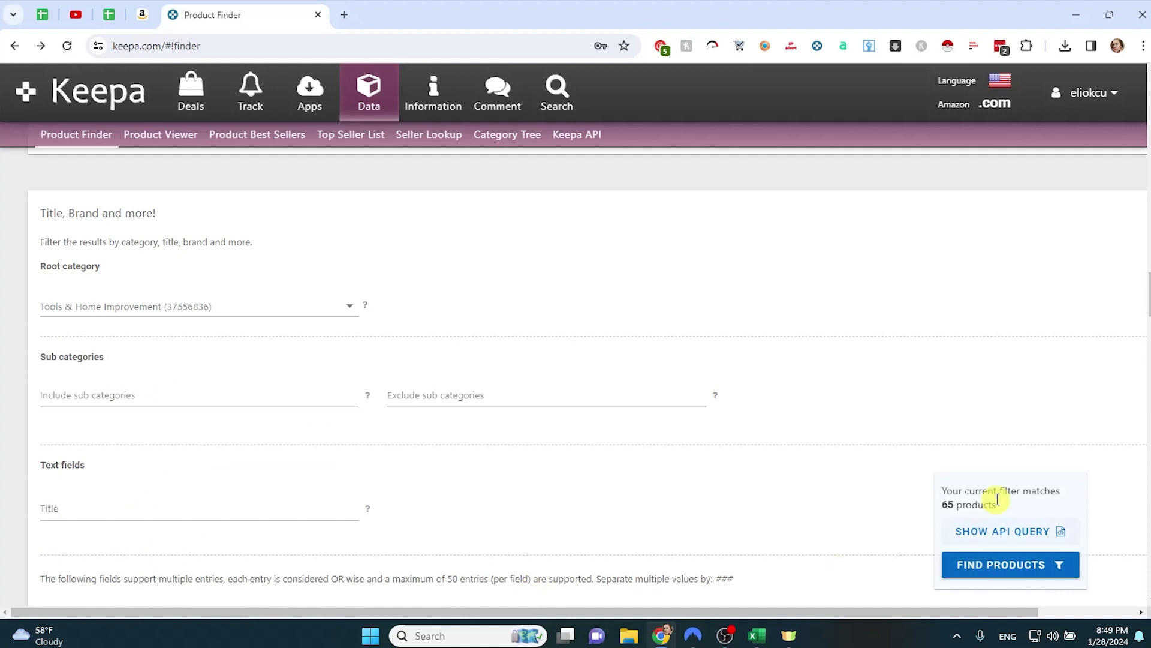
left_click(993, 578)
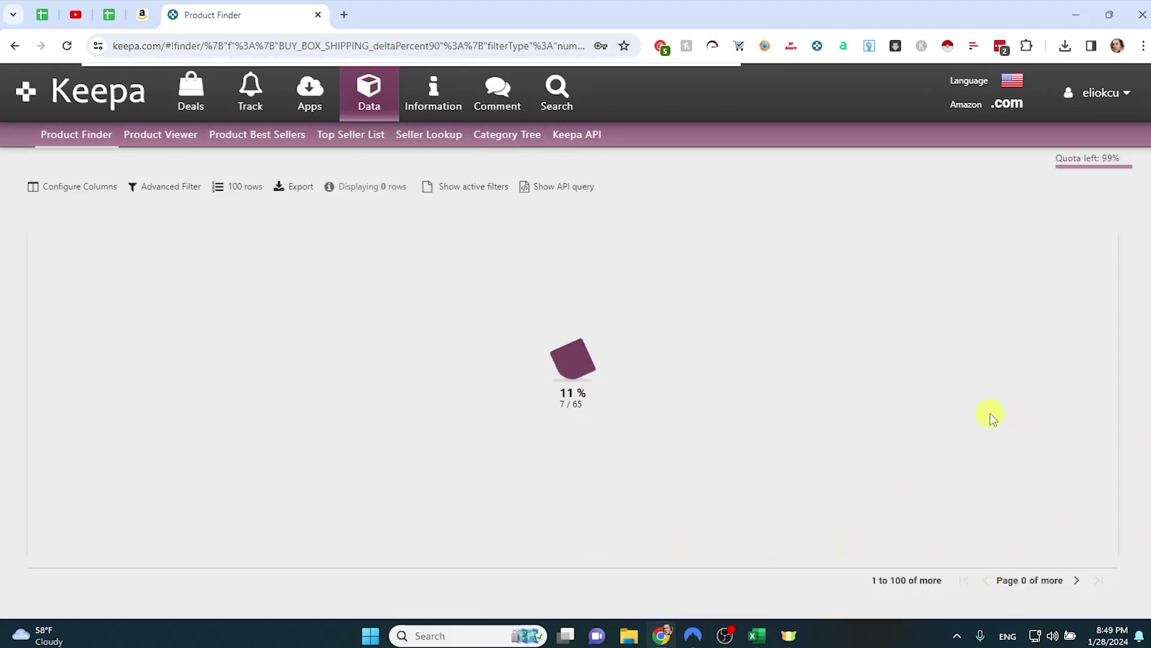
scroll(180, 483, "up", 15)
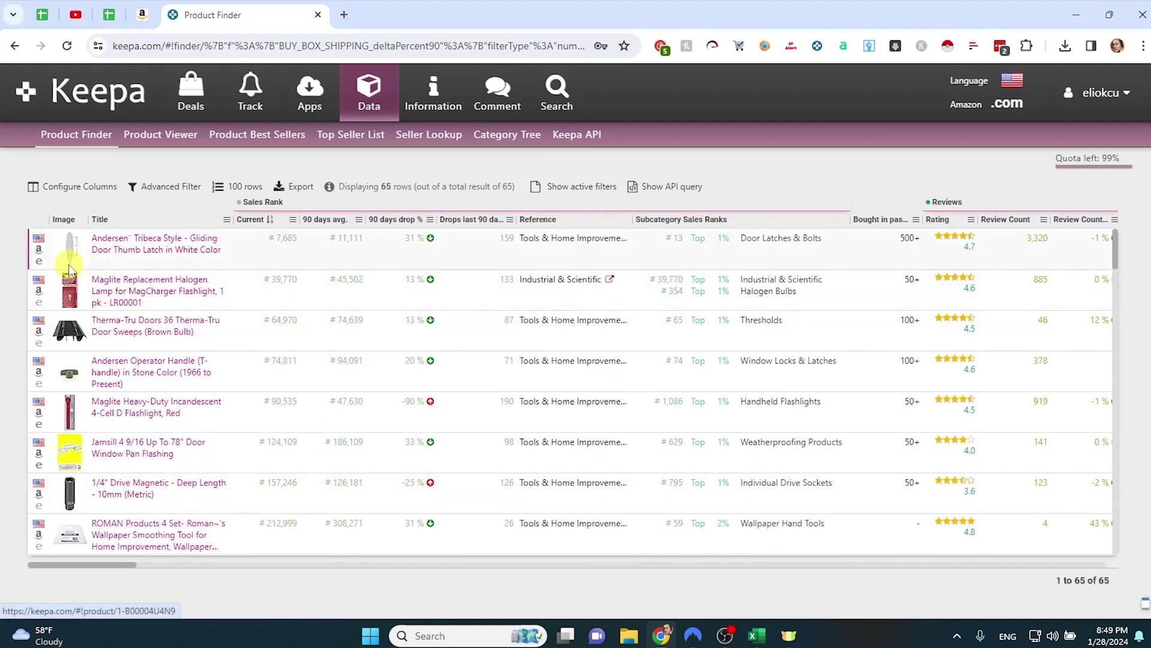
Step: Open the Amazon pages of the Andersen thumb latch and the Maglite halogen lamp from the results, and view the latch's page
mouse_move(66, 256)
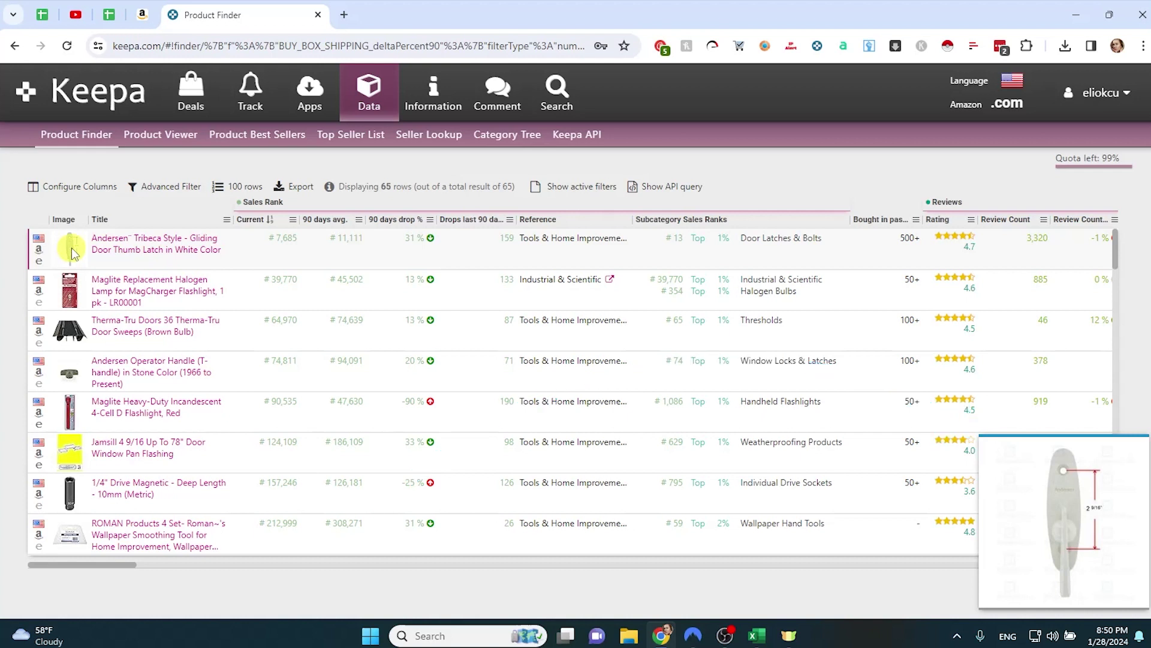
mouse_move(71, 282)
mouse_move(129, 247)
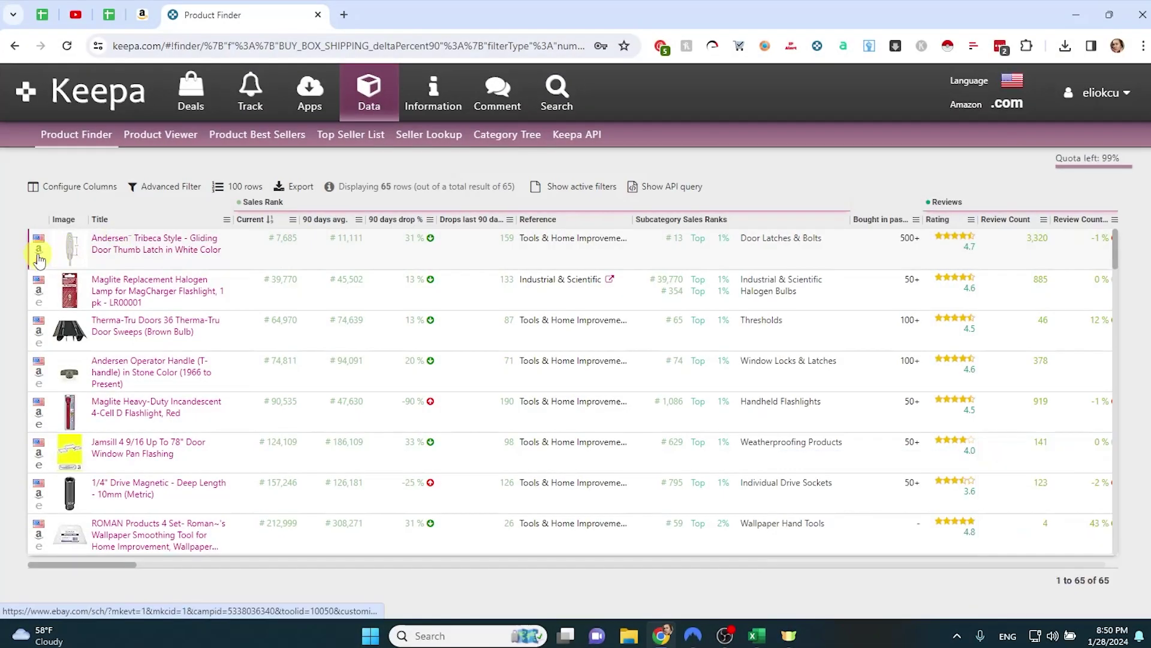
left_click(36, 247)
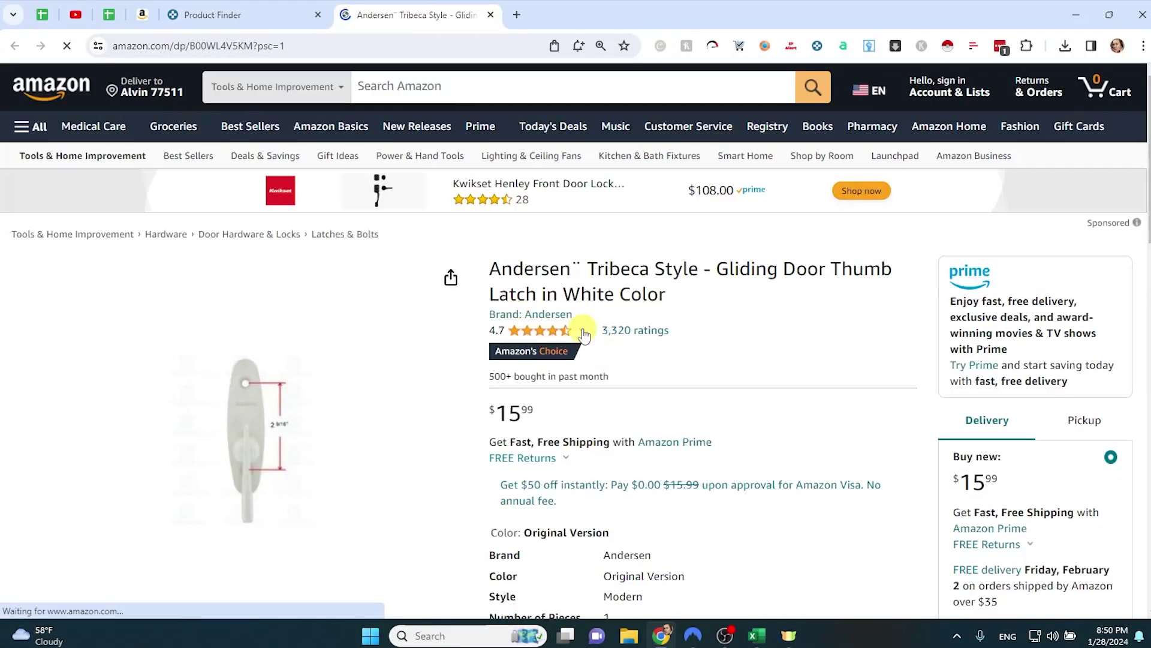
key("ctrl+shift+Tab")
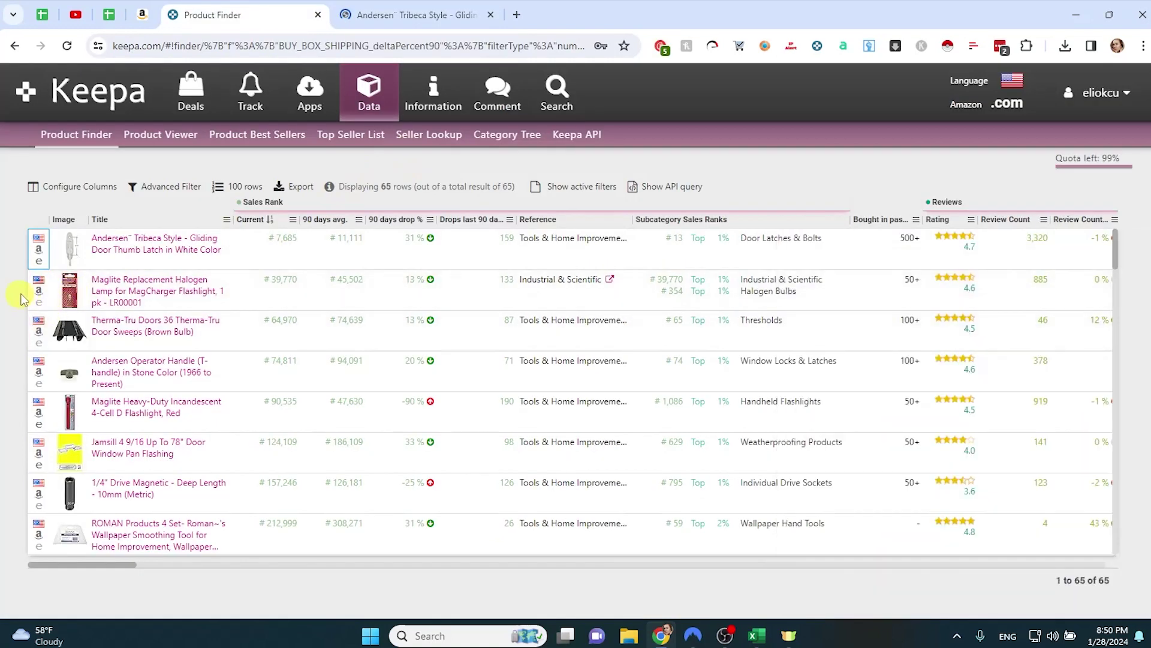
left_click(40, 293)
key("ctrl+Tab")
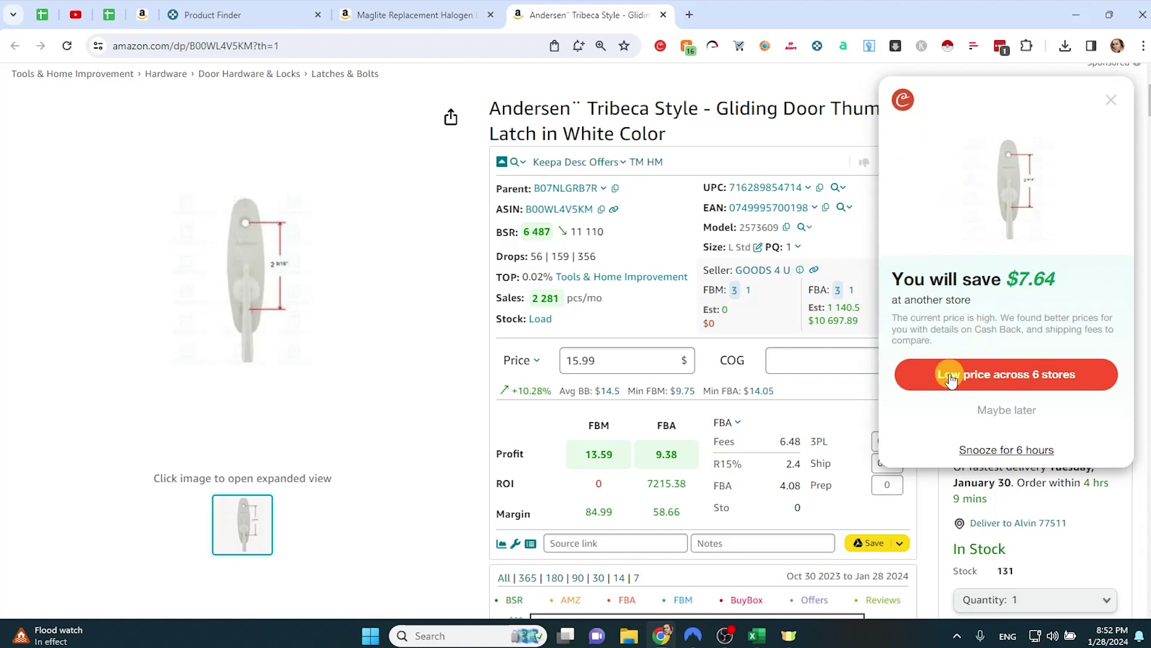
scroll(1041, 375, "down", 1)
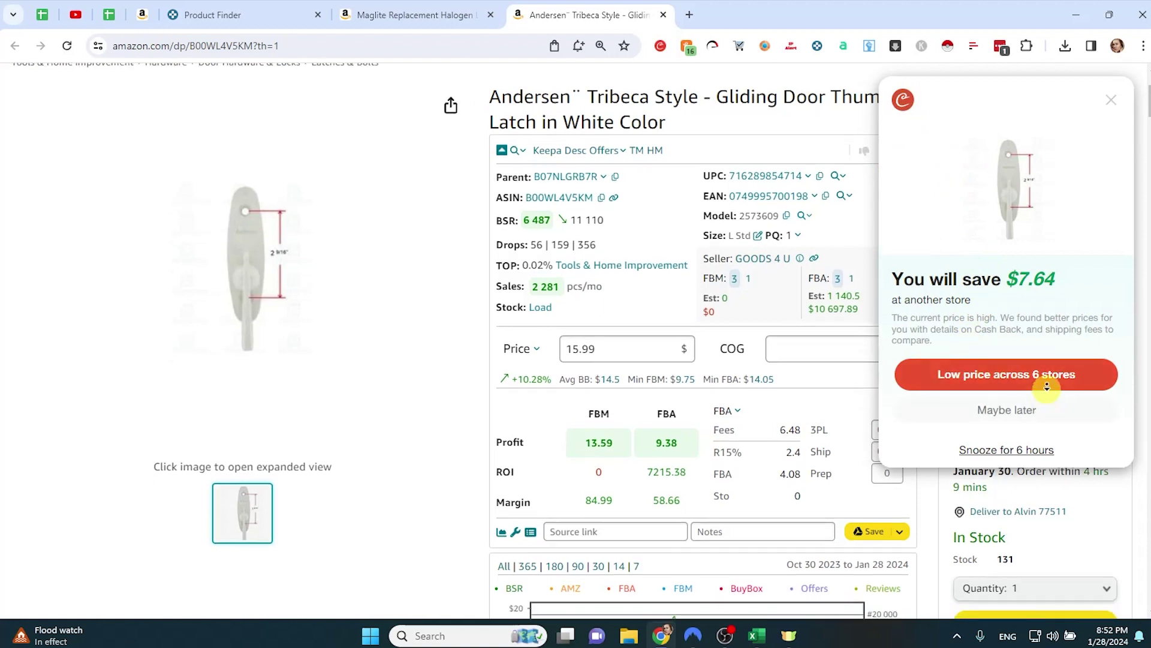